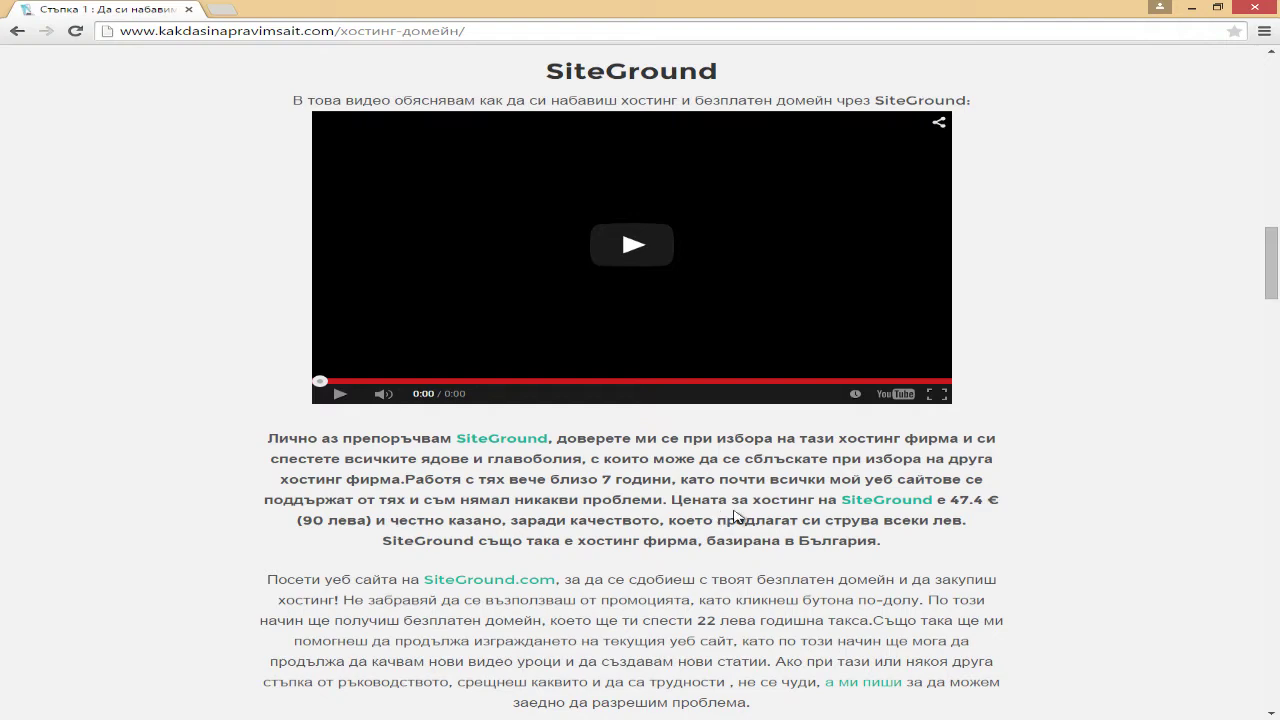
Step: Scroll the article down to the 'Към SiteGround.com >>' button below the video
scroll(736, 510, "down", 1)
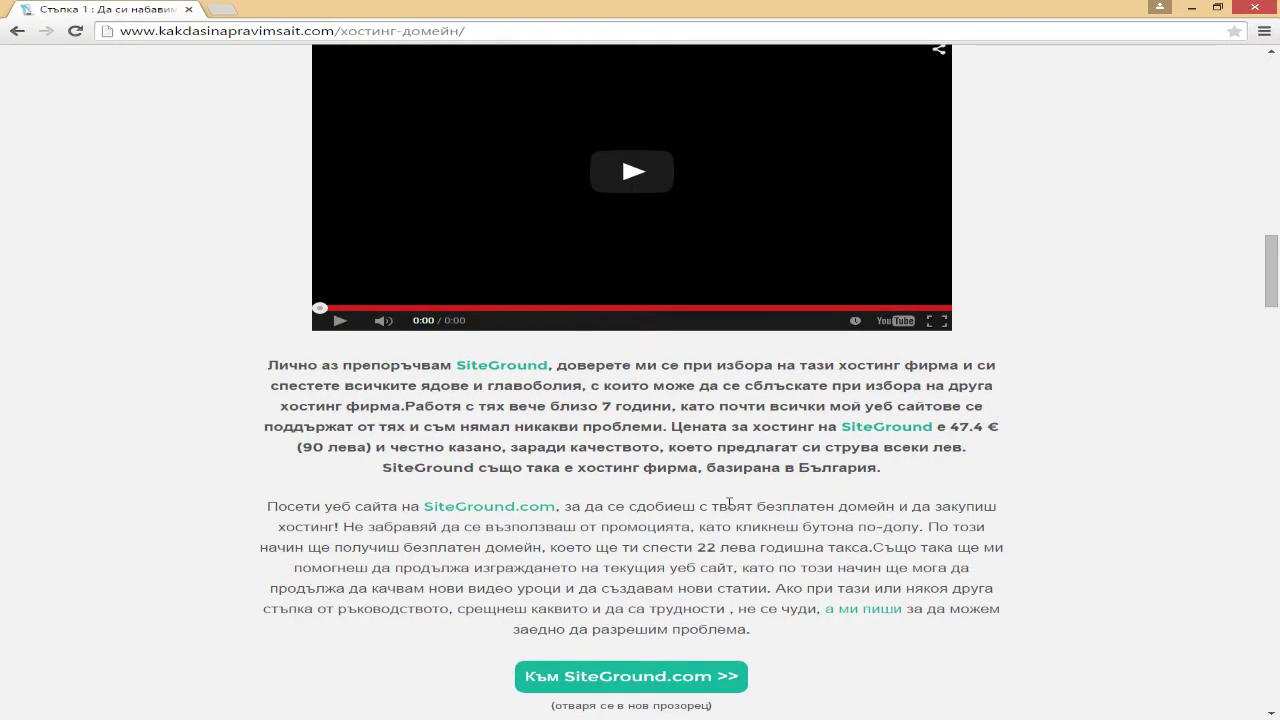
scroll(725, 505, "down", 2)
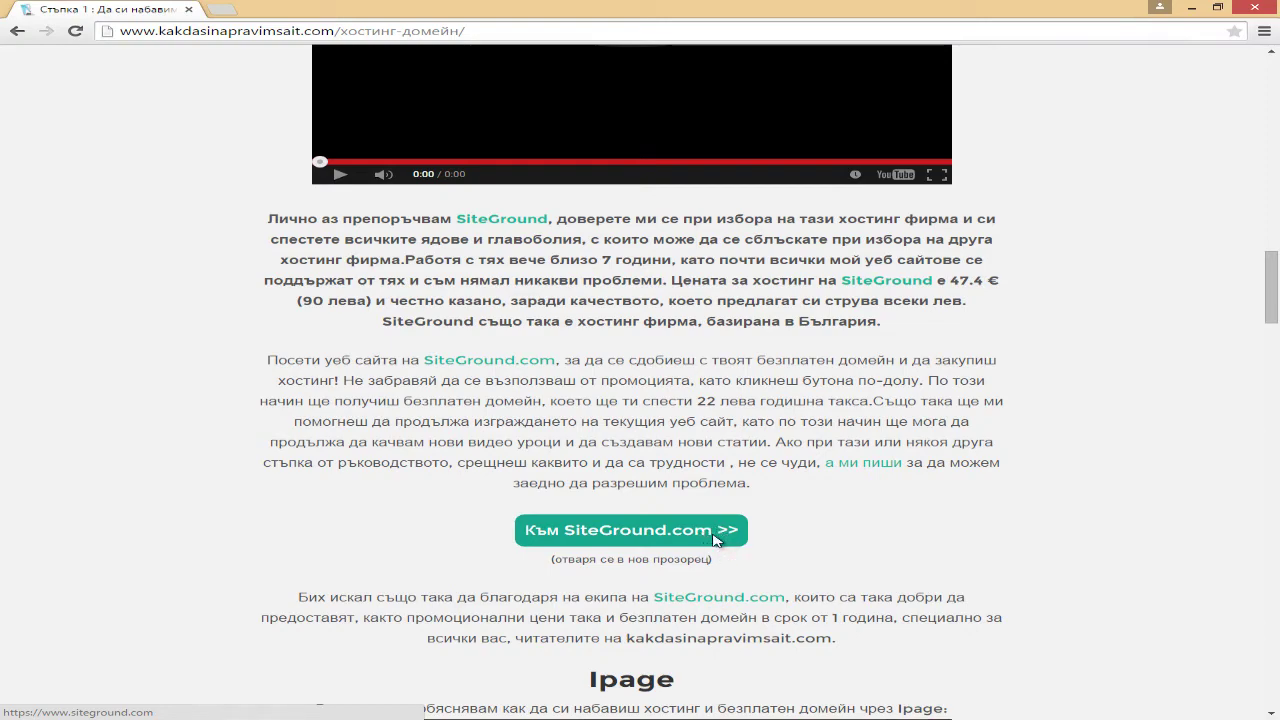
Step: Follow the article's link to SiteGround.com and start signing up for hosting
left_click(716, 540)
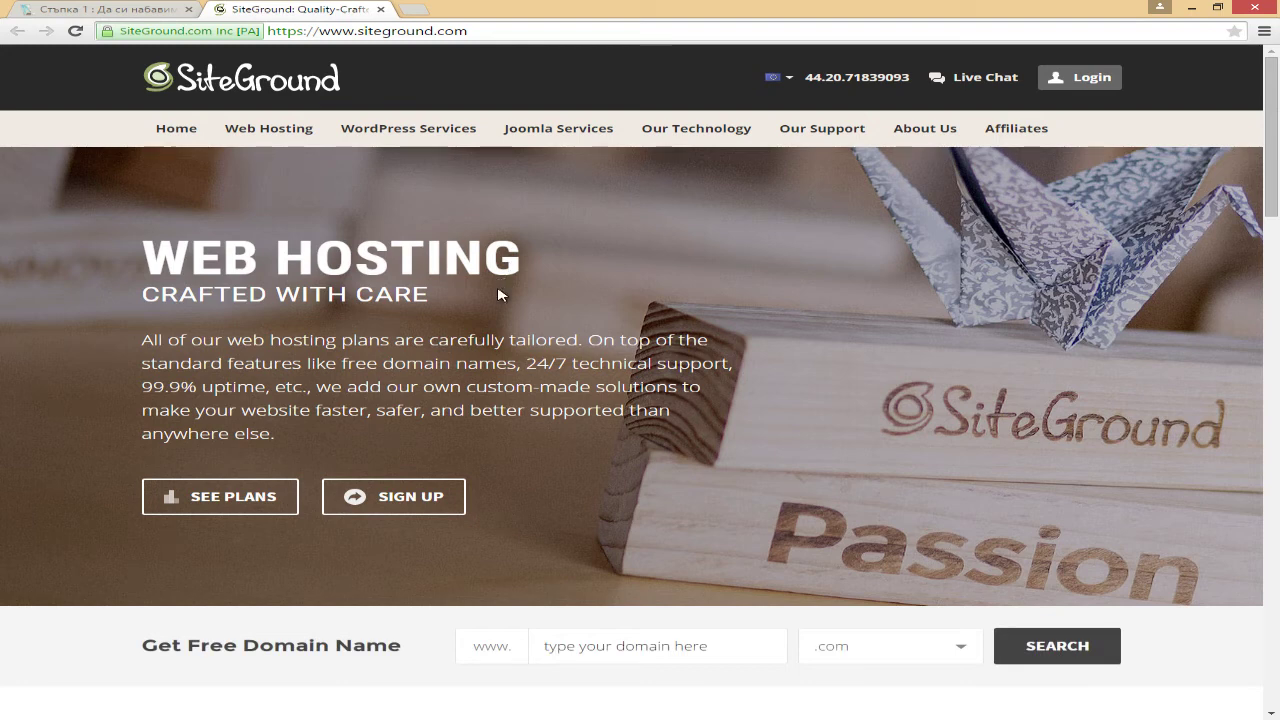
left_click(403, 515)
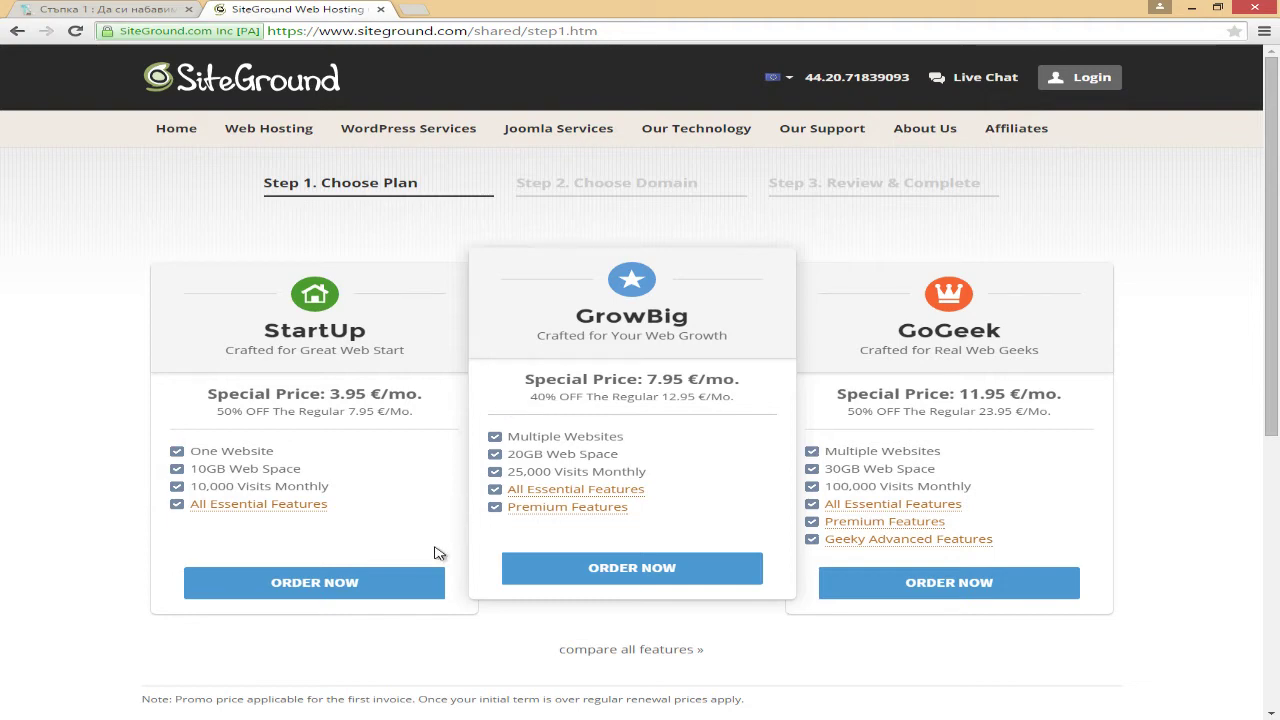
Step: Choose the StartUp plan with the new domain pokupka-na-kola.com and proceed
left_click(367, 587)
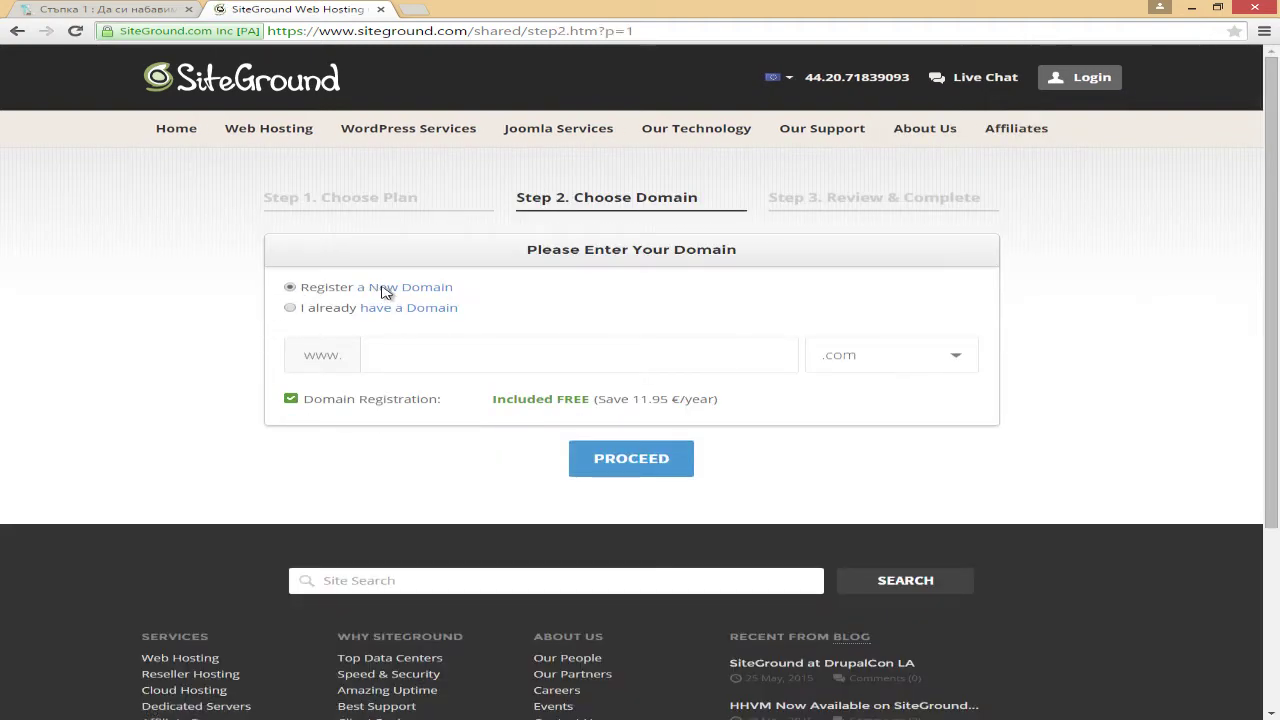
left_click(493, 353)
type("okupka")
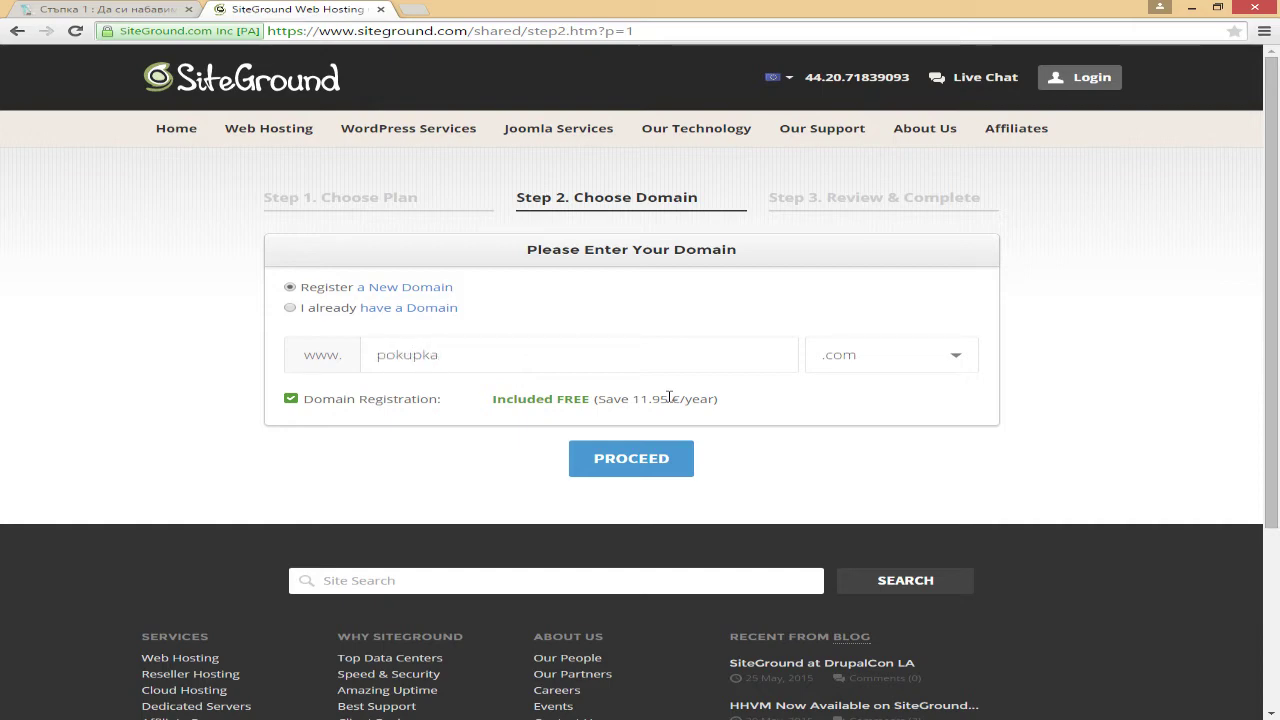
type("-na-kola")
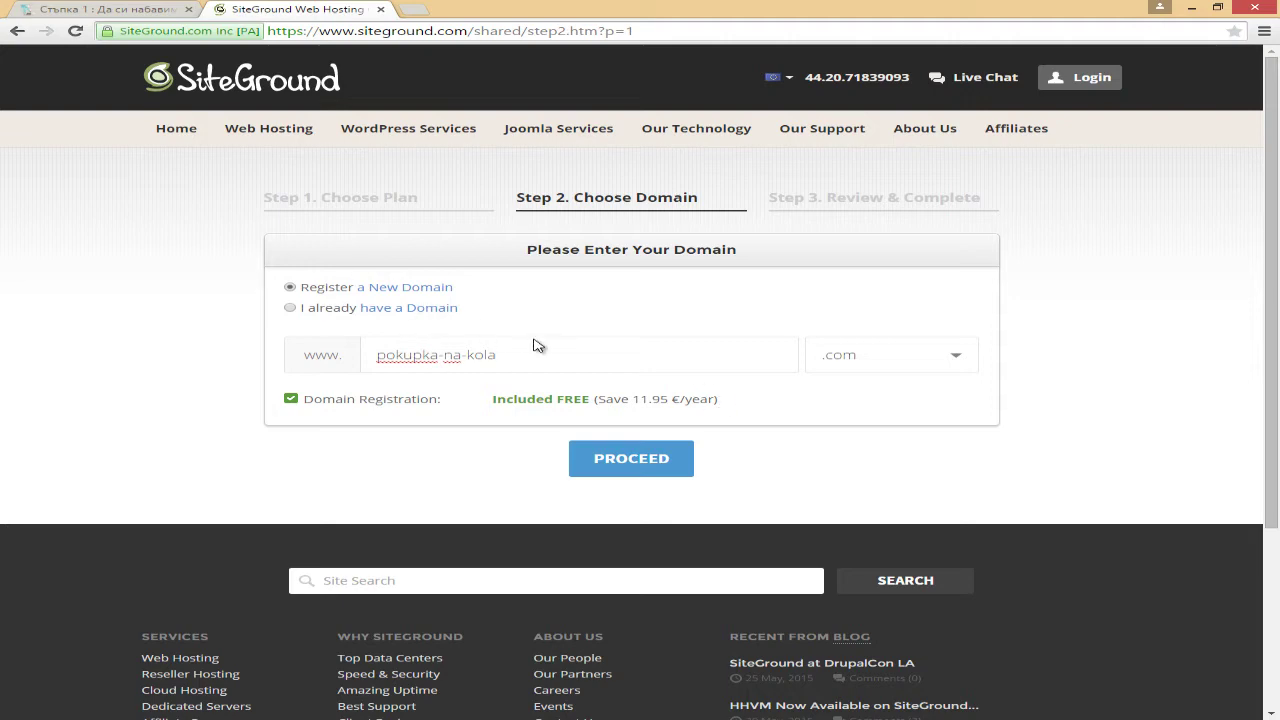
left_click(629, 460)
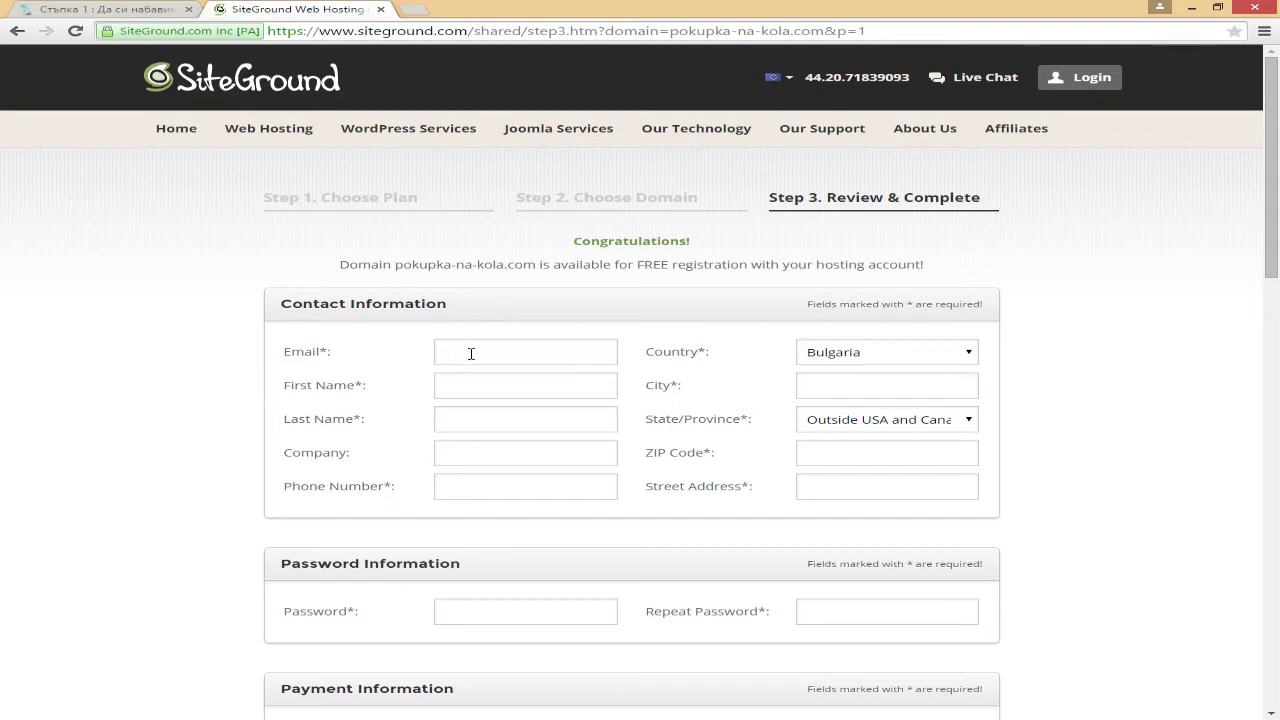
Step: Fill in the contact's e-mail address, correcting the suggested one to a Gmail address
left_click(474, 353)
type("s")
left_click(492, 372)
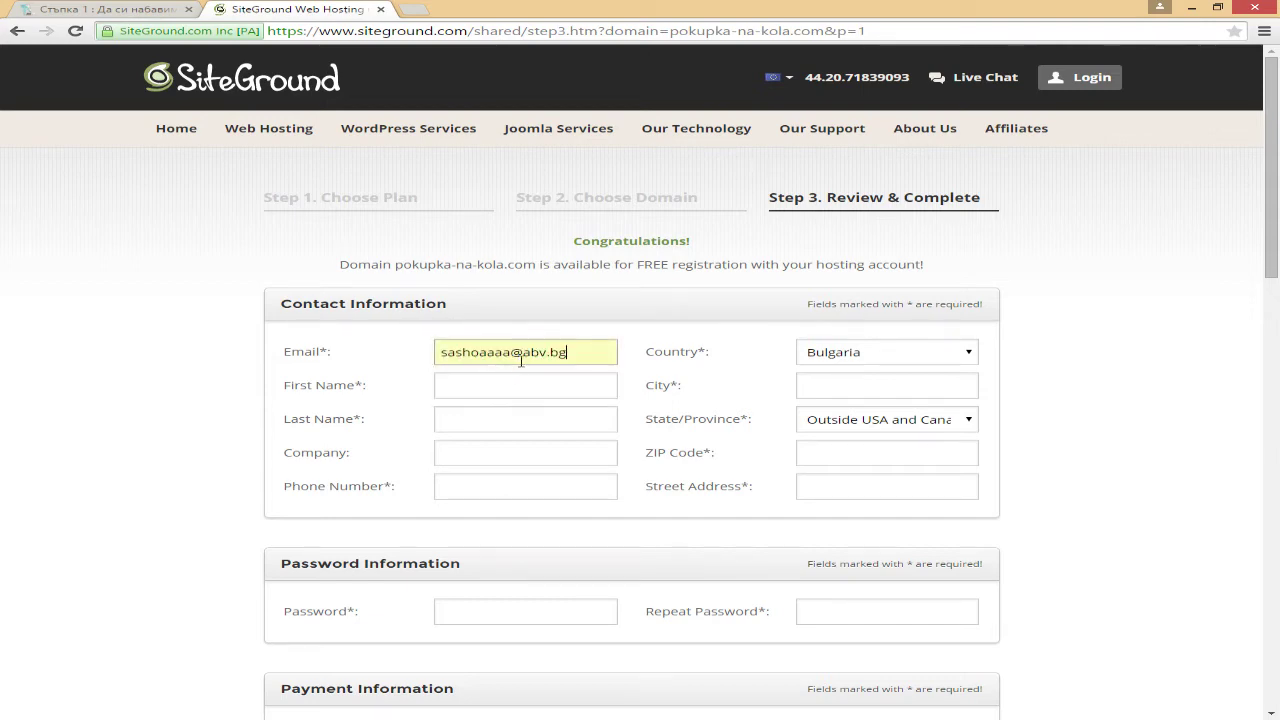
left_click(515, 353)
double_click(545, 356)
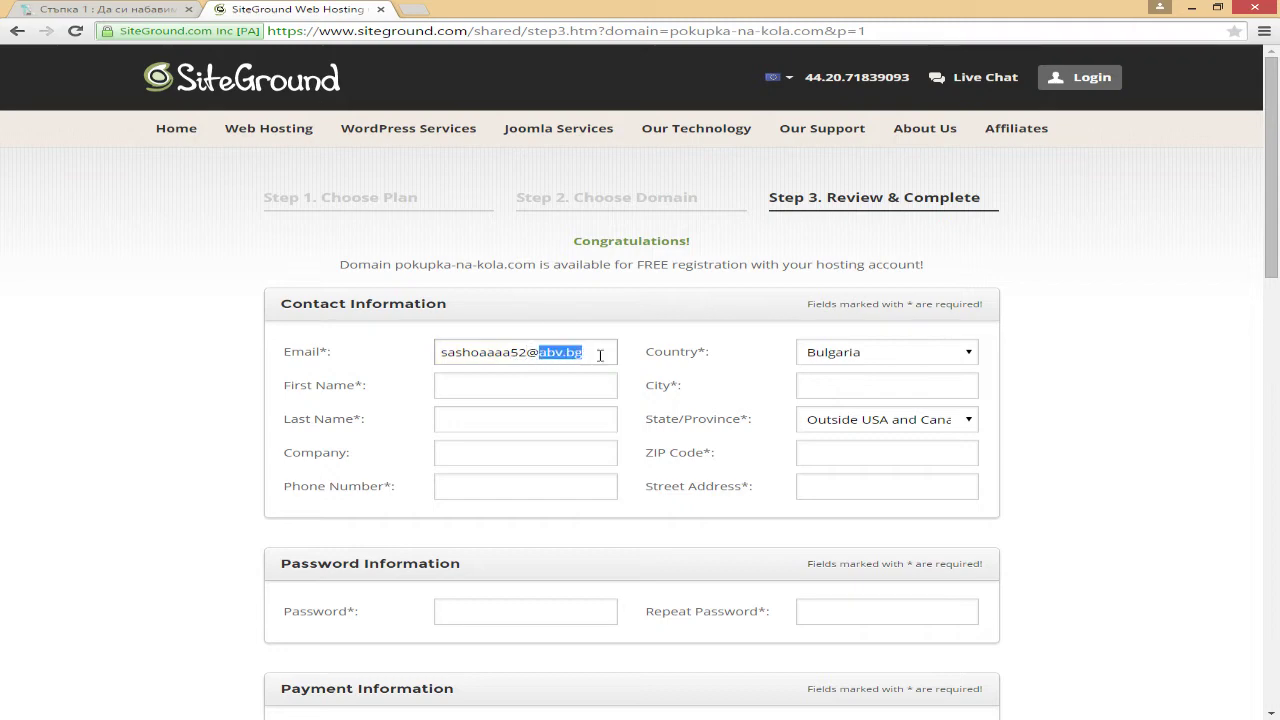
type("gmail.com")
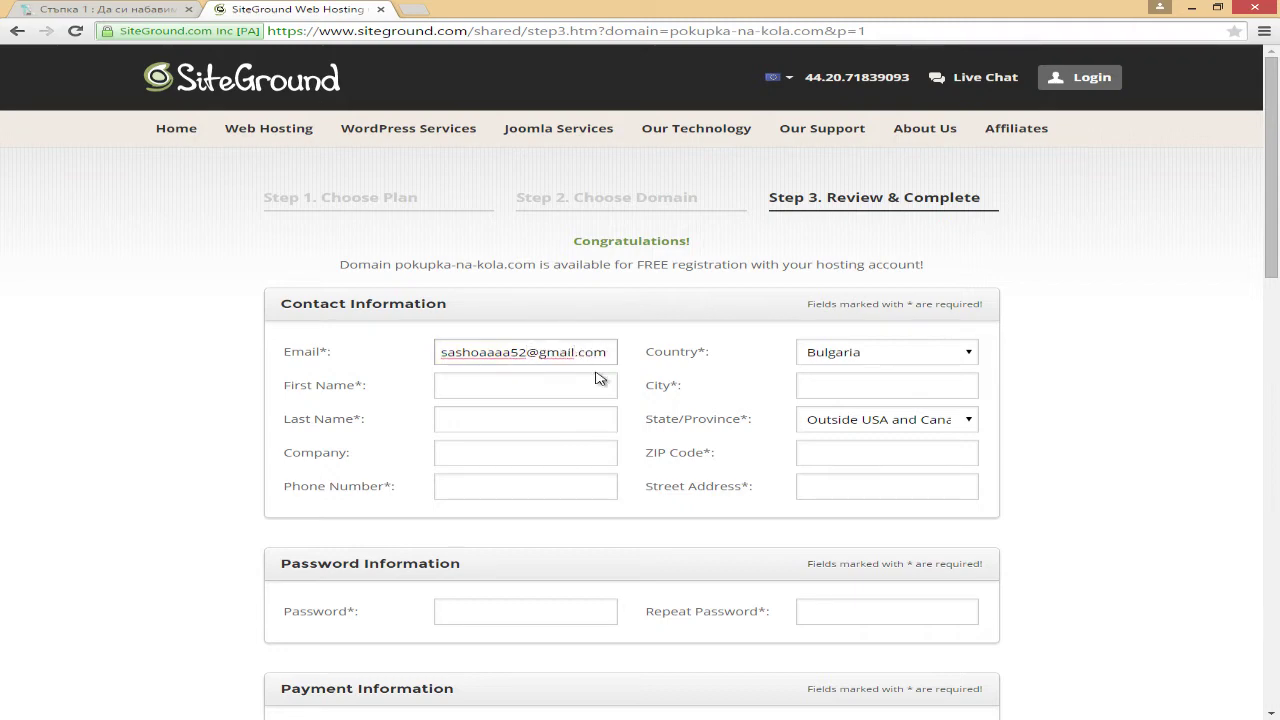
Step: Enter the contact's first and last name
left_click(584, 384)
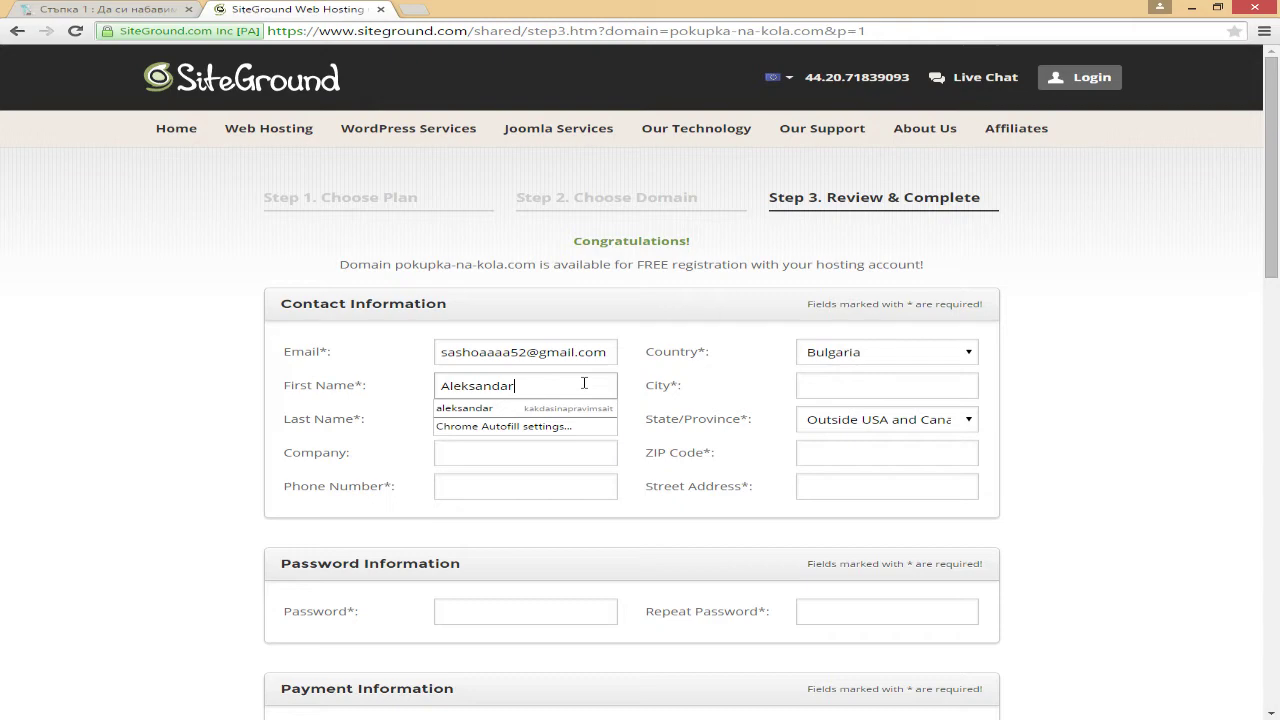
key("Tab")
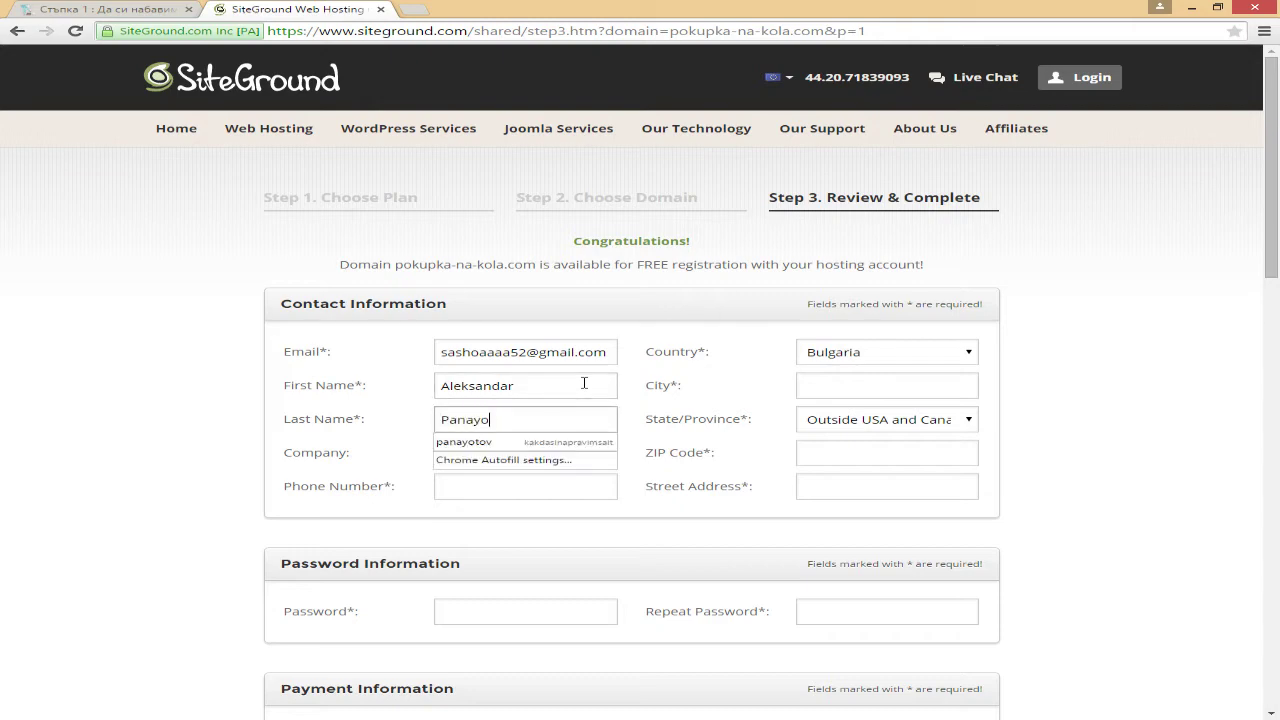
key("Tab")
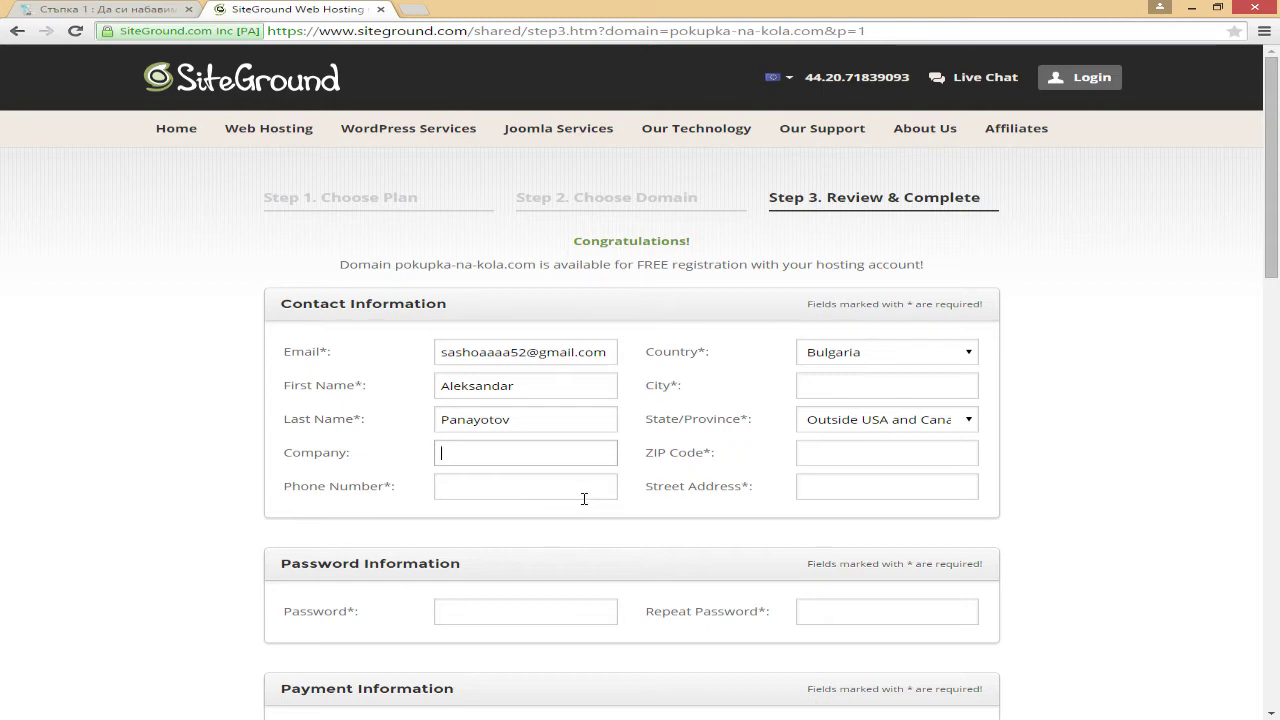
Step: Enter the contact's phone number and start typing the city
left_click(584, 498)
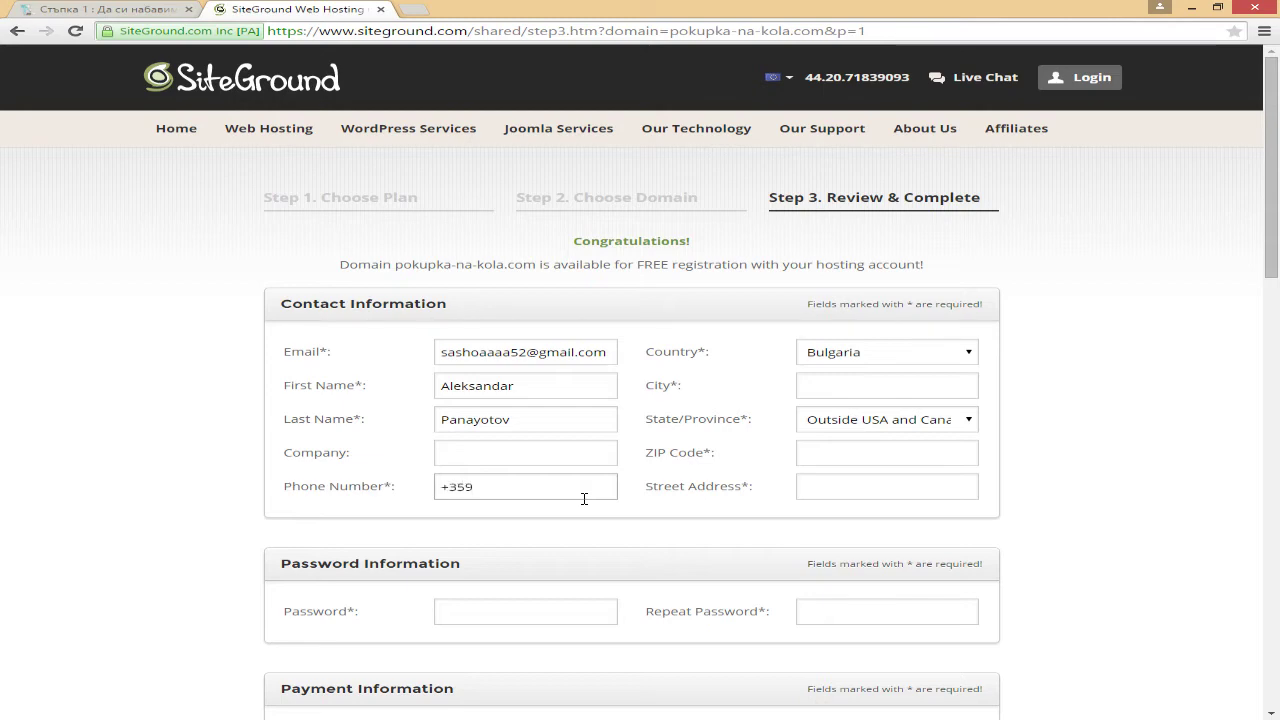
left_click(868, 392)
type("Sofia")
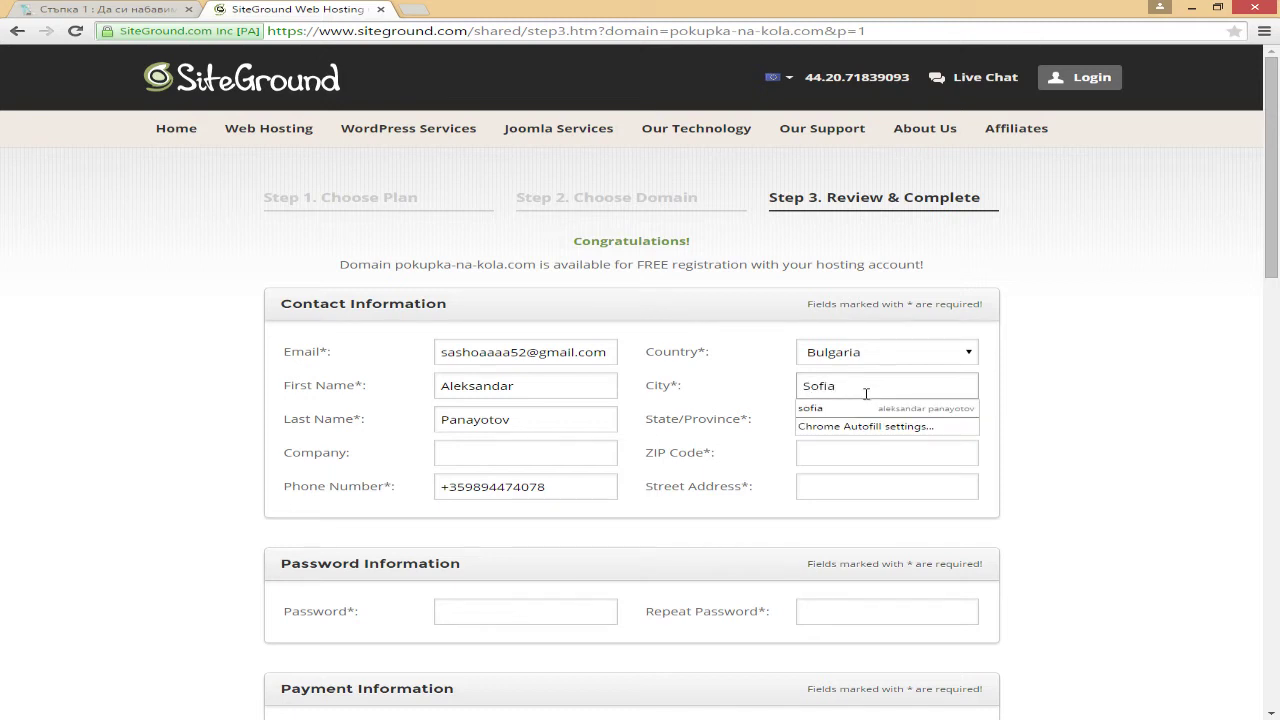
Step: Keep State as Outside USA and Canada, then enter the ZIP code and street address
left_click(851, 456)
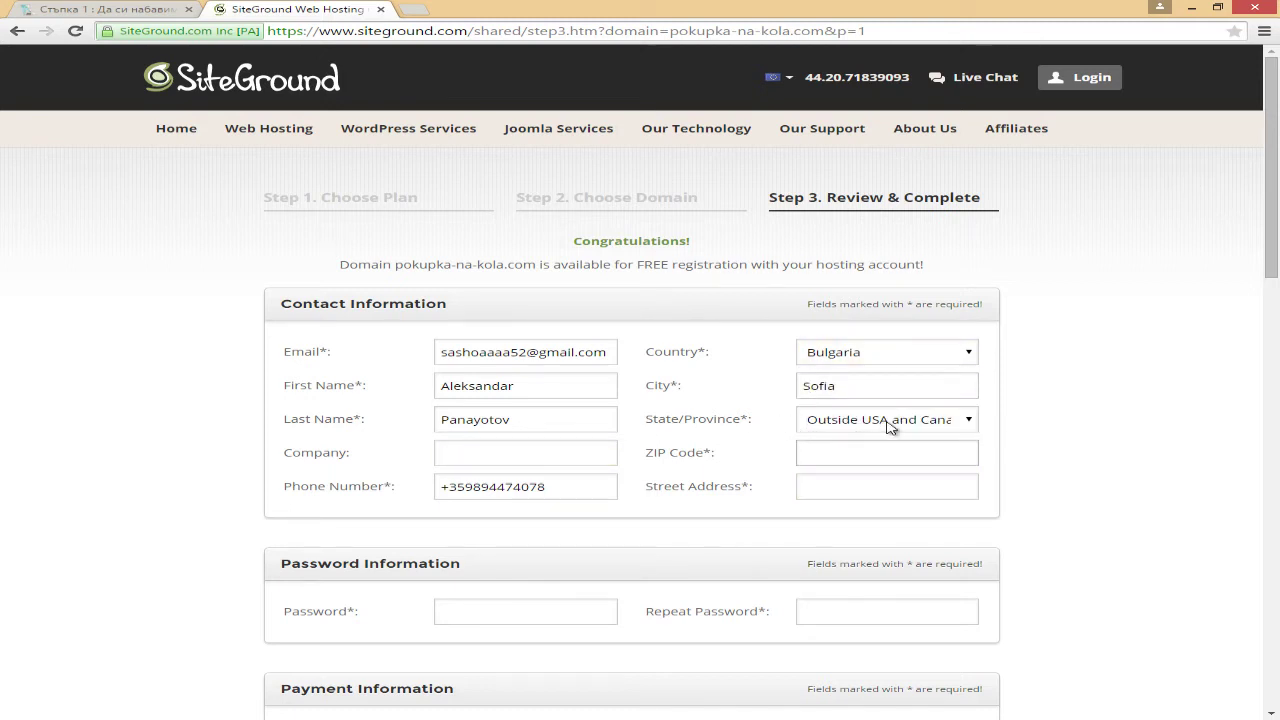
left_click(891, 427)
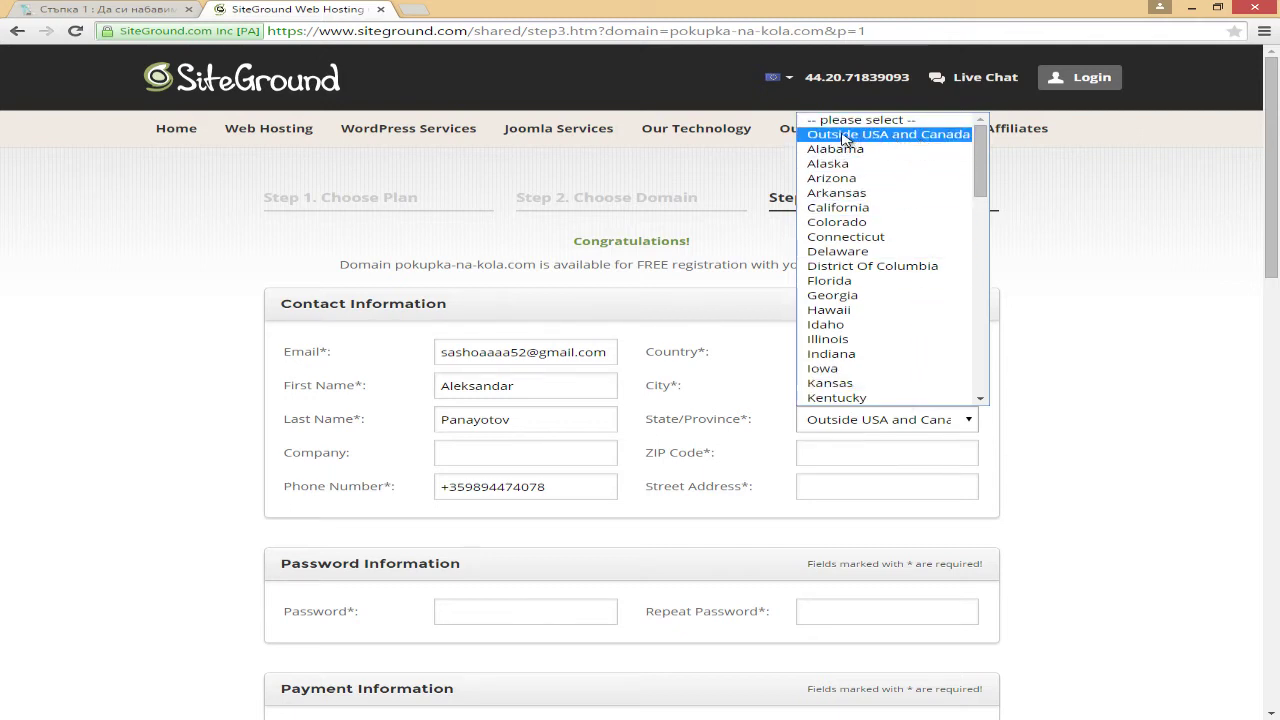
left_click(941, 144)
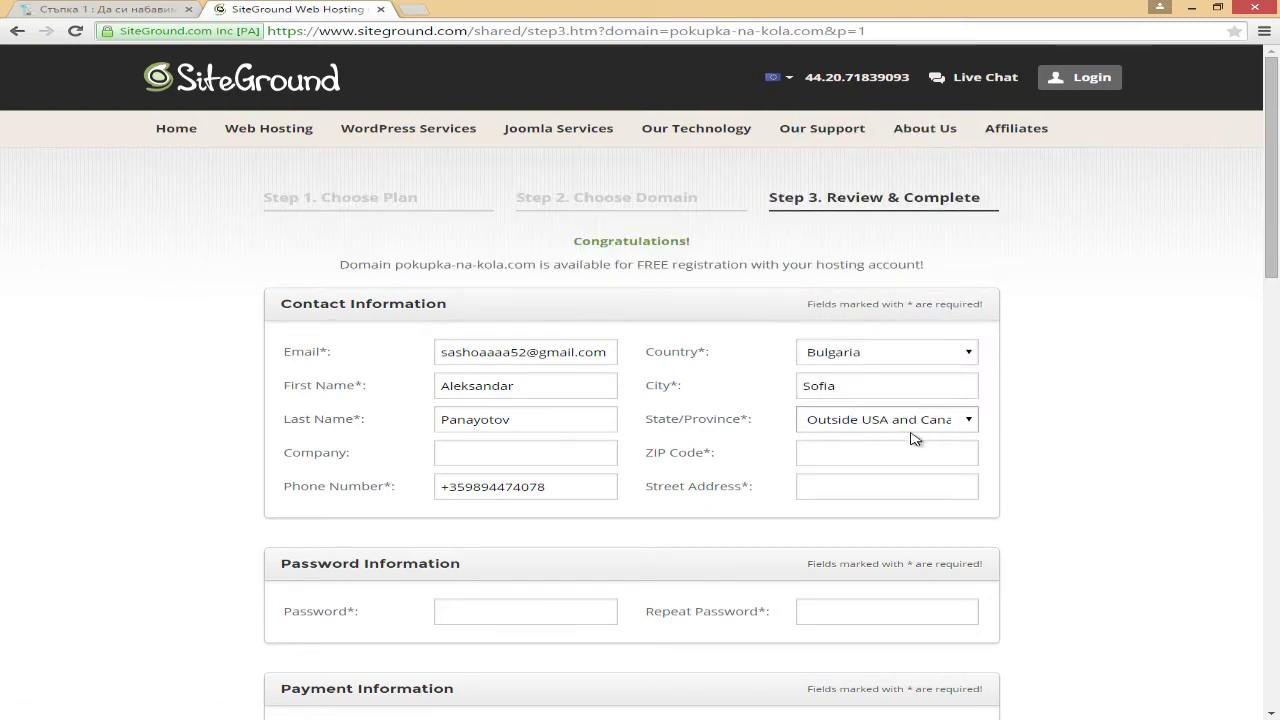
left_click(900, 450)
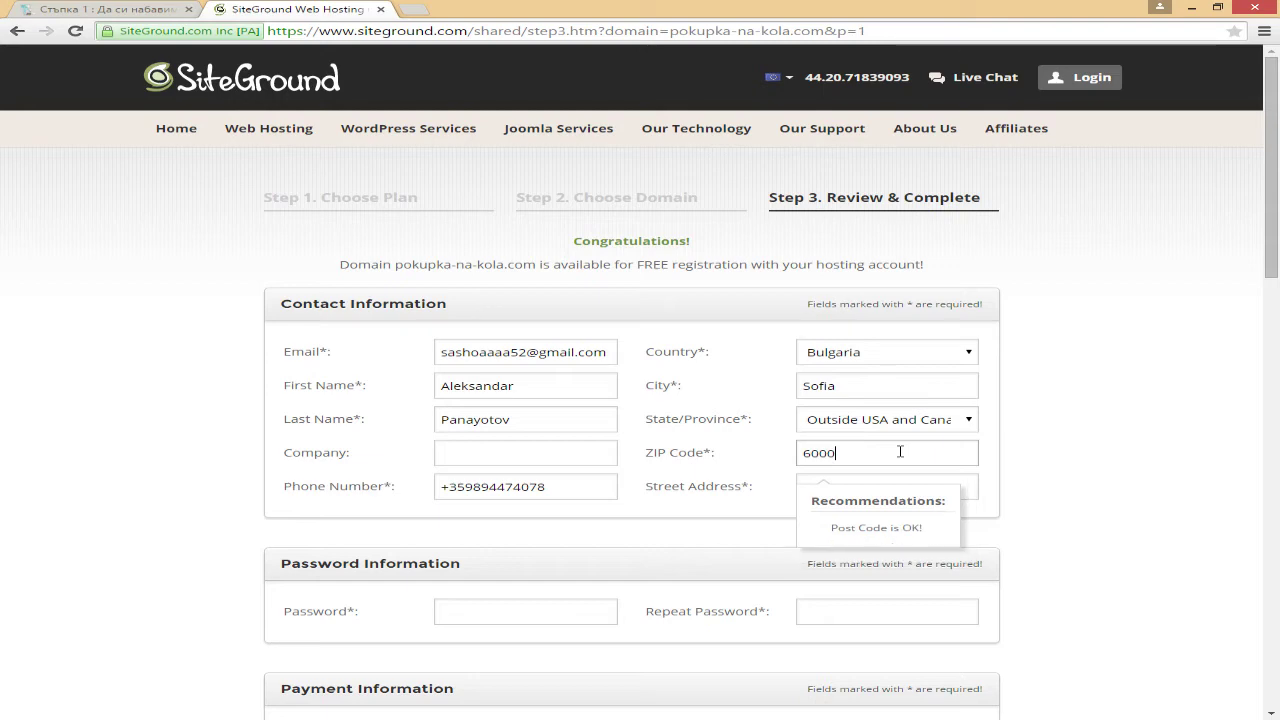
key("Tab")
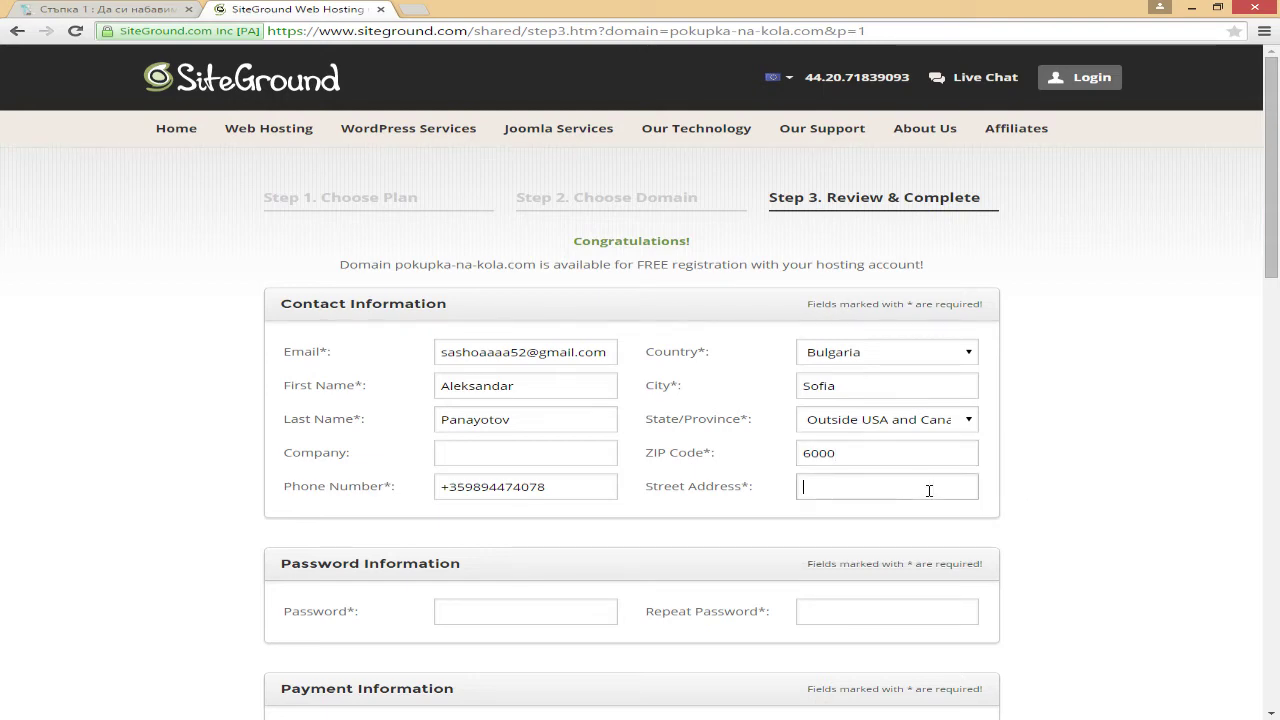
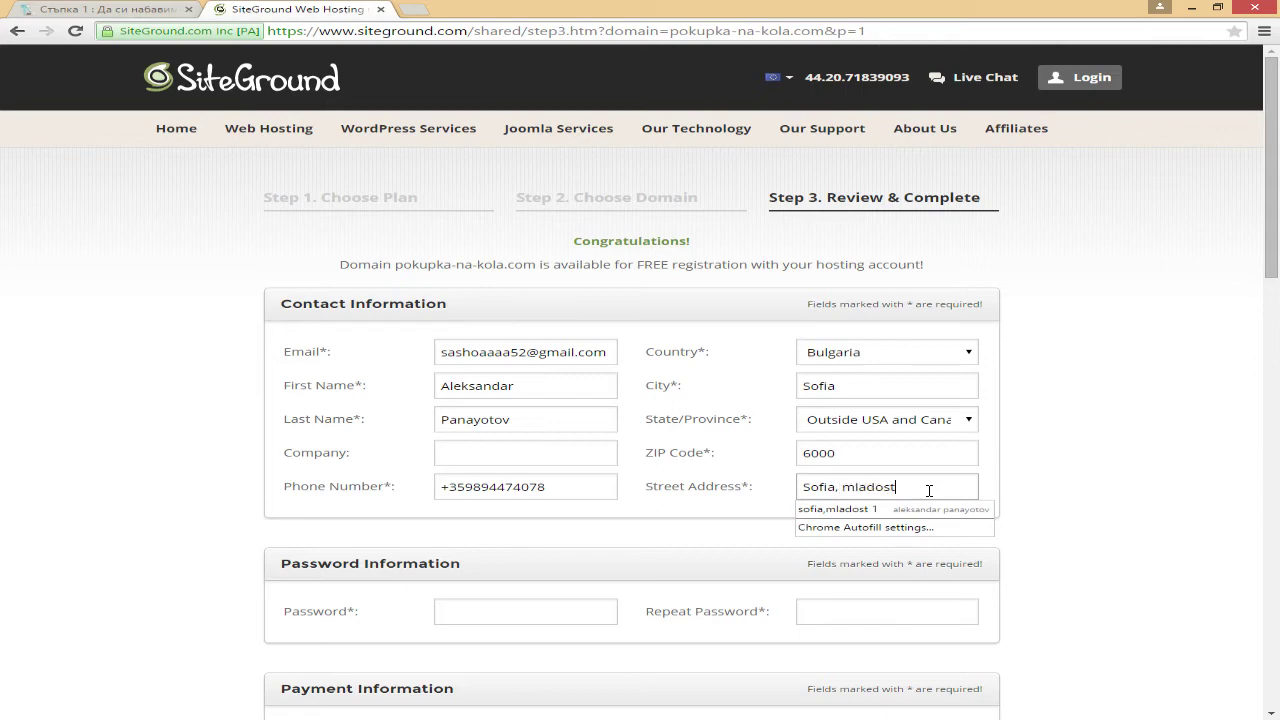
left_click(712, 534)
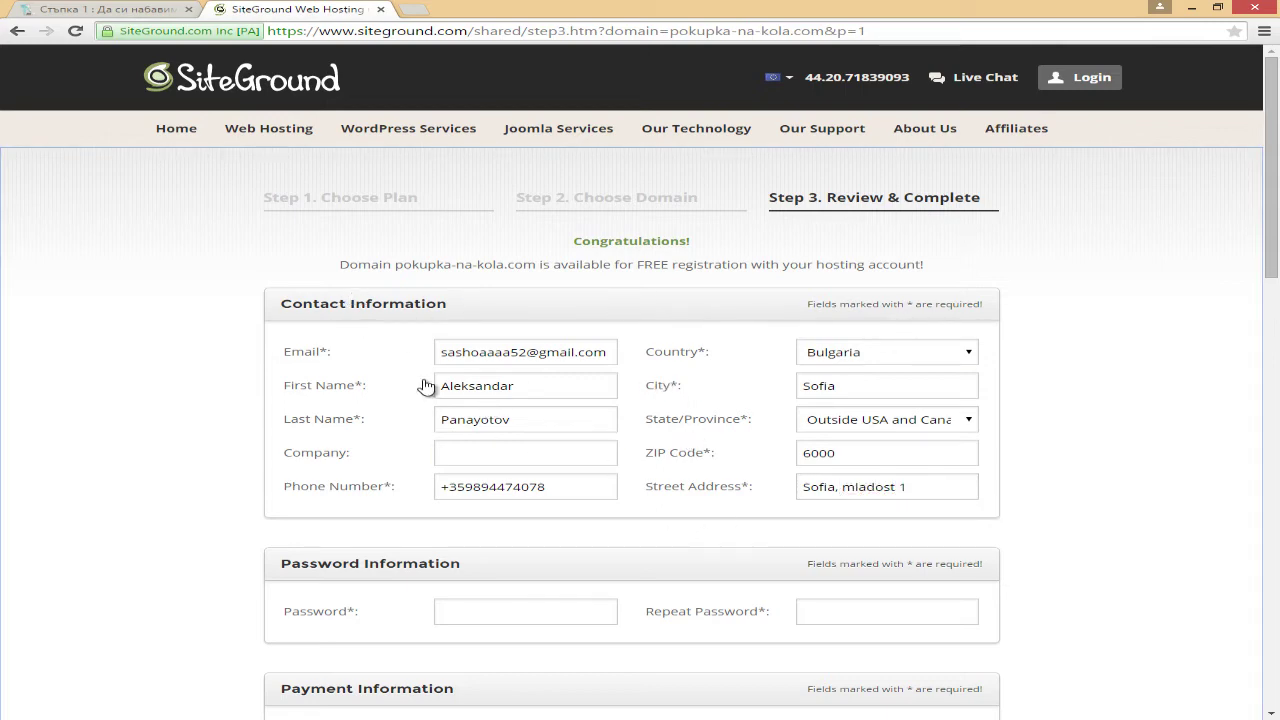
Step: Enter the account password and repeat it
scroll(430, 382, "down", 1)
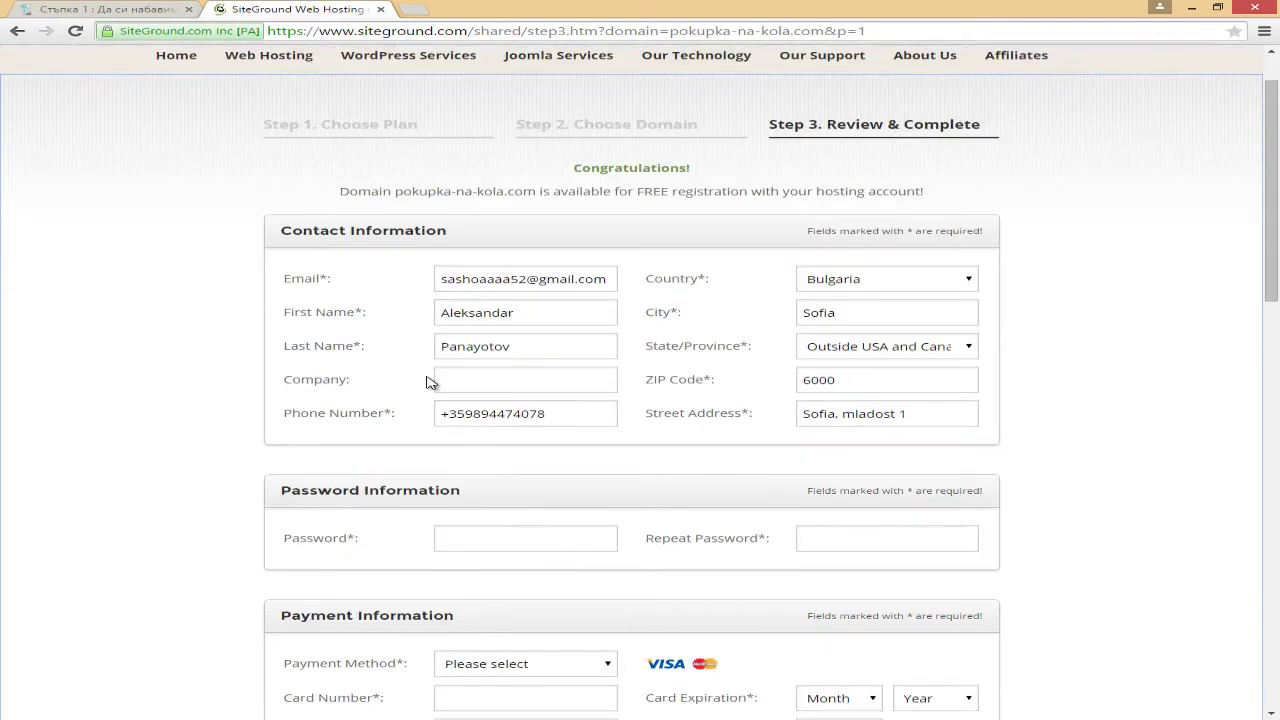
scroll(430, 382, "down", 1)
left_click(481, 462)
type("•••")
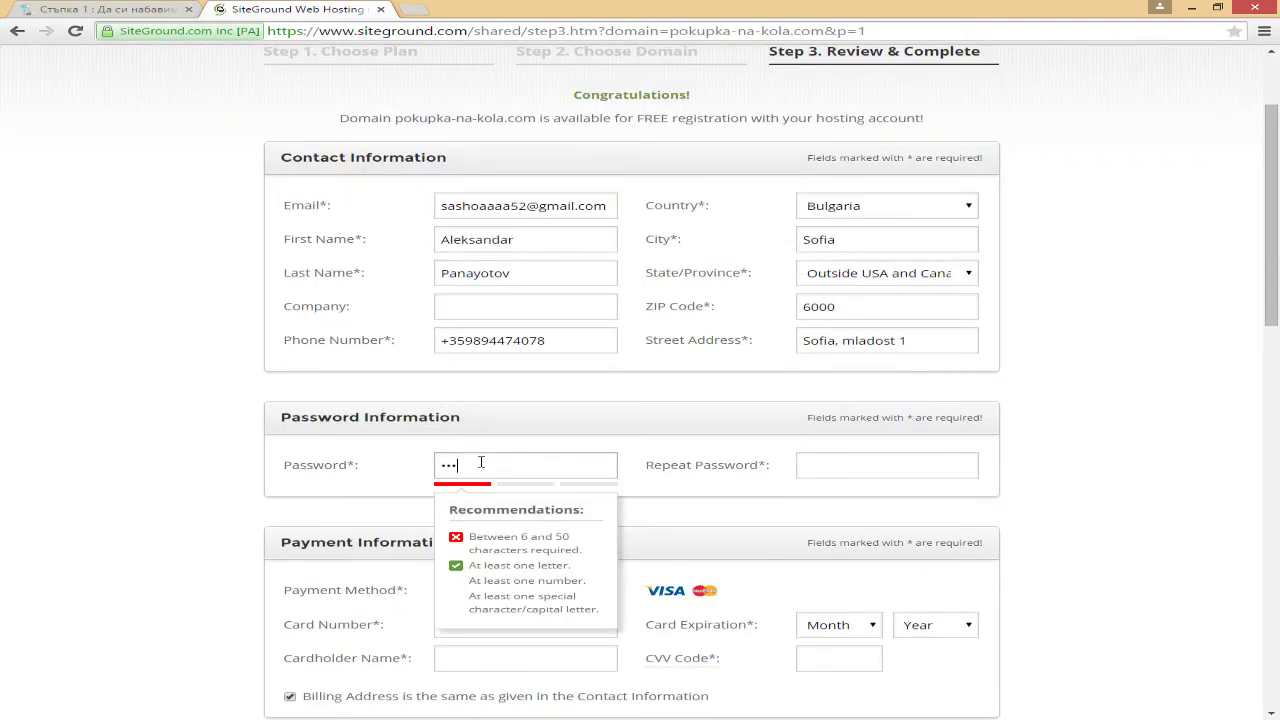
type("•••••••••••")
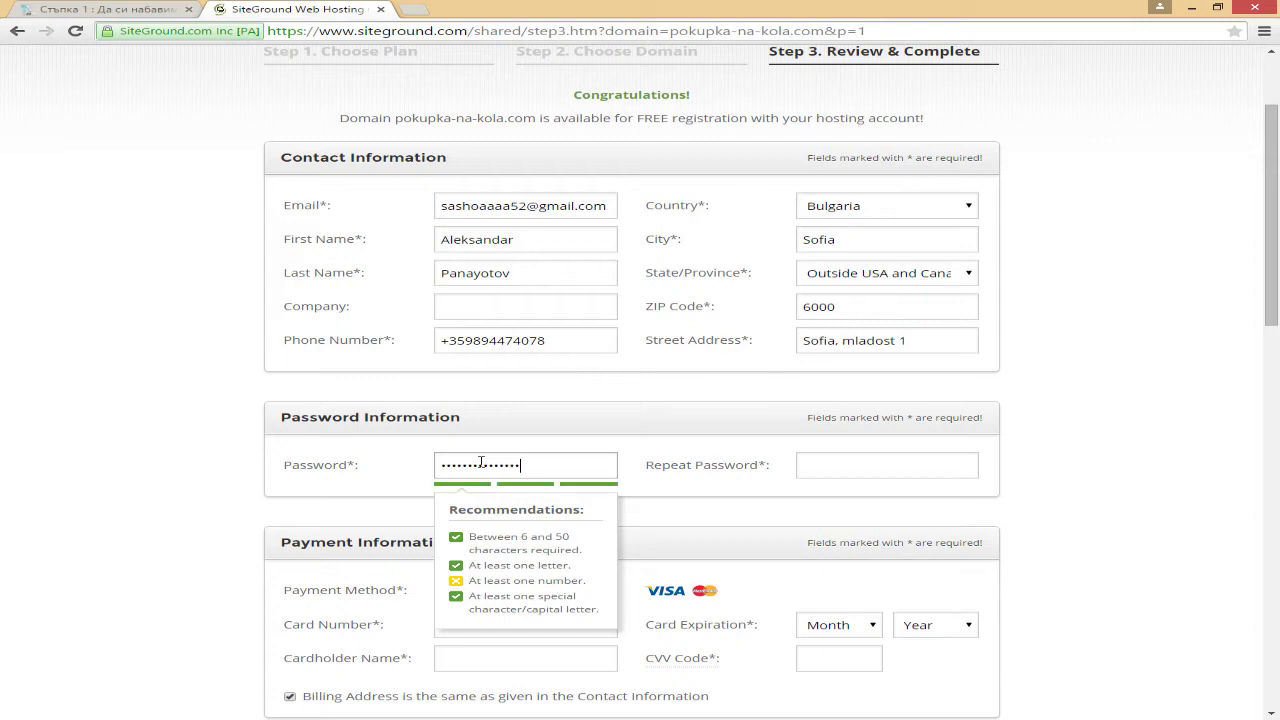
key("Tab")
type("•••")
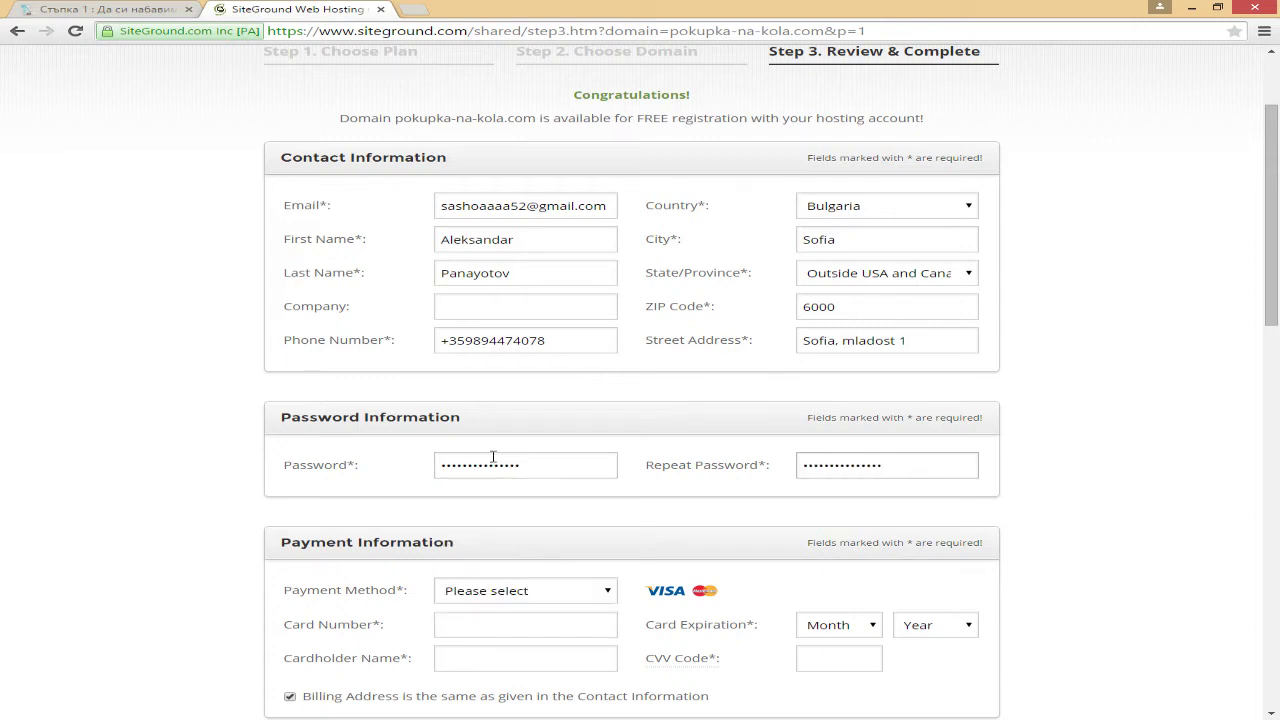
Step: Select Visa as the payment method
left_click(746, 500)
scroll(746, 500, "down", 1)
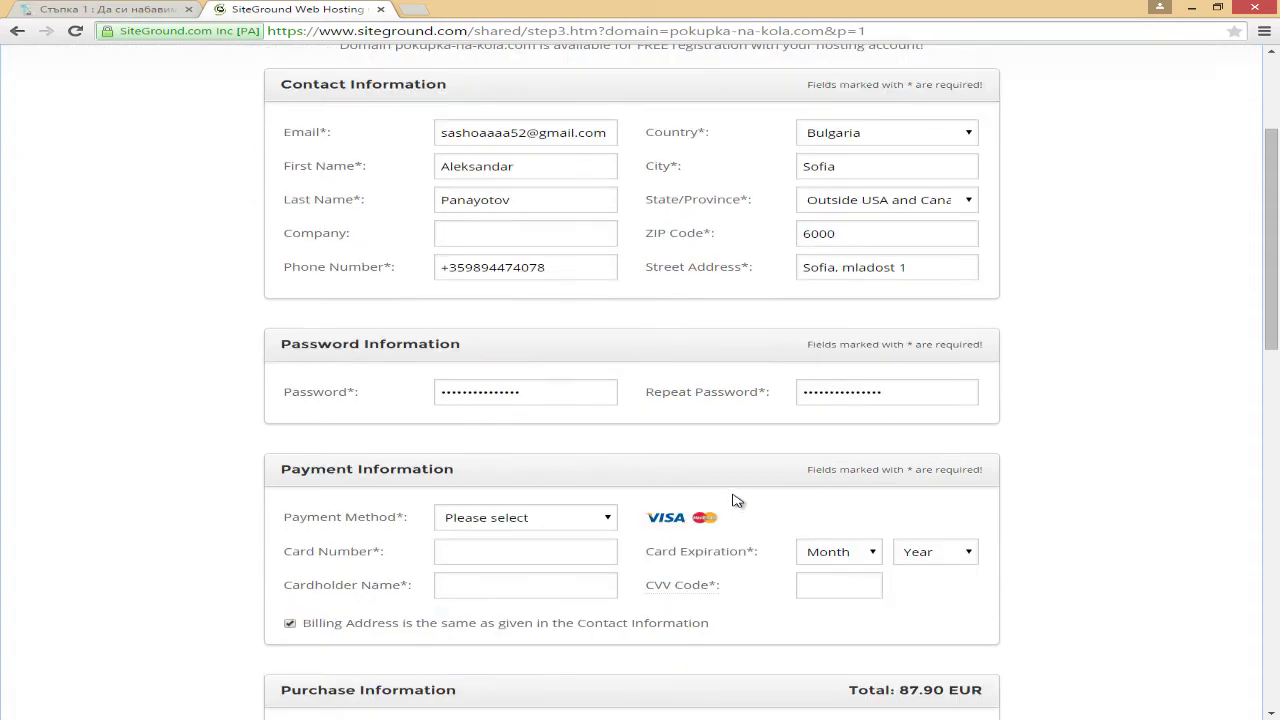
scroll(744, 478, "down", 2)
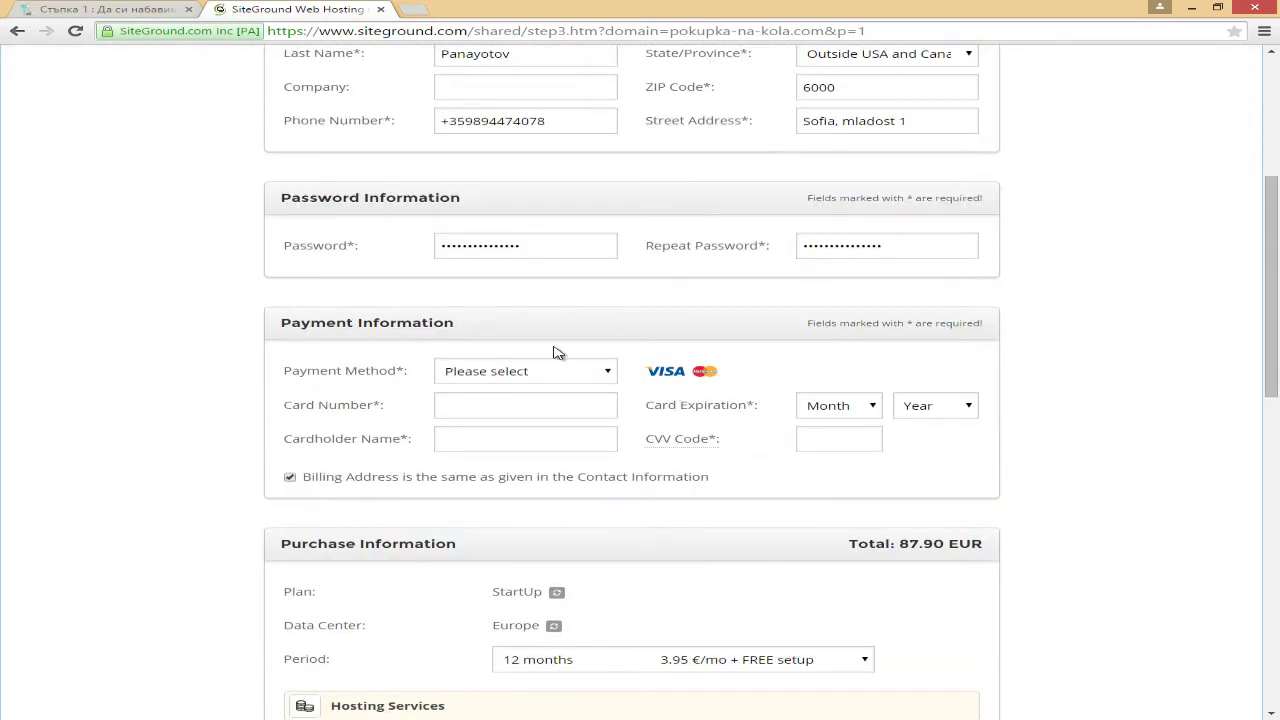
left_click_drag(301, 323, 411, 325)
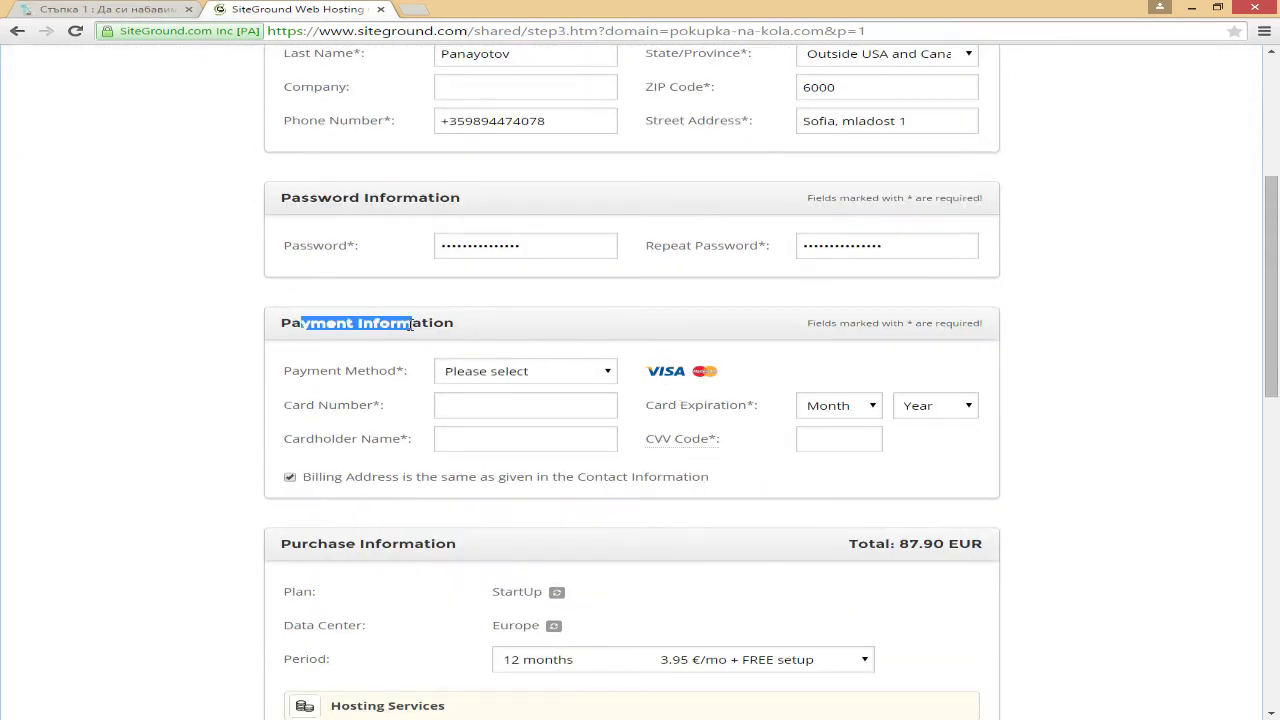
left_click(411, 325)
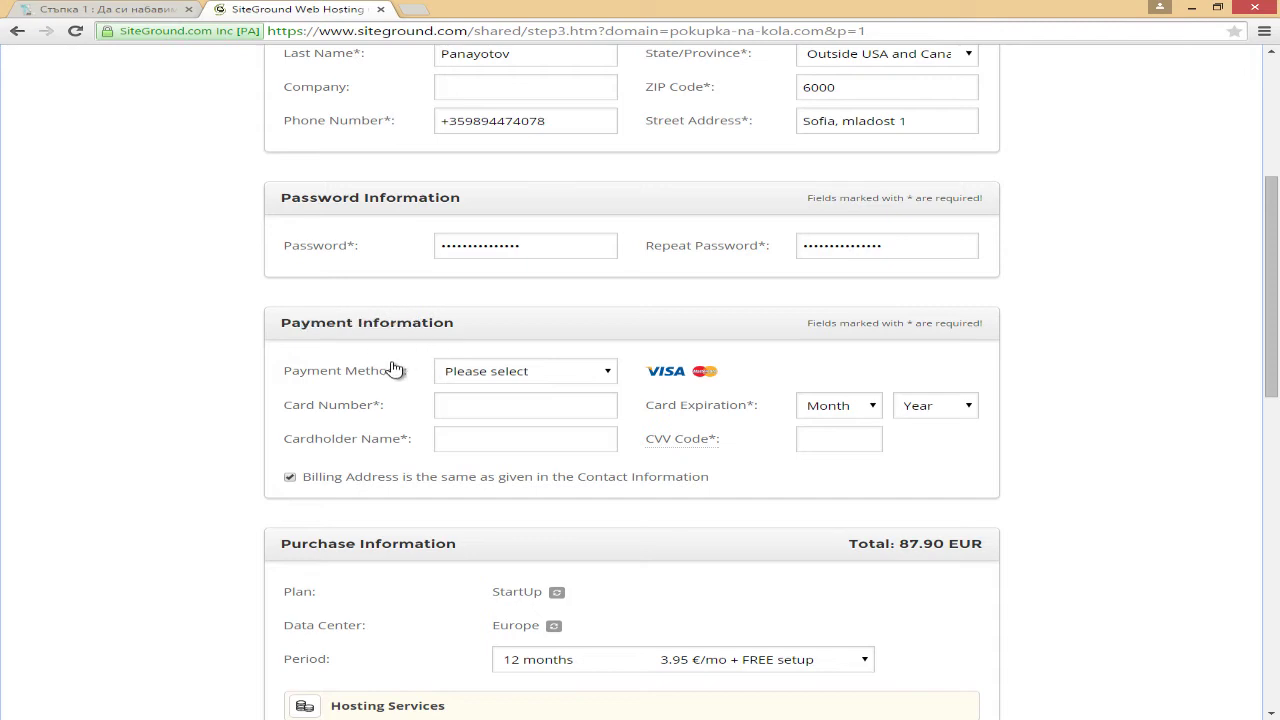
left_click(526, 375)
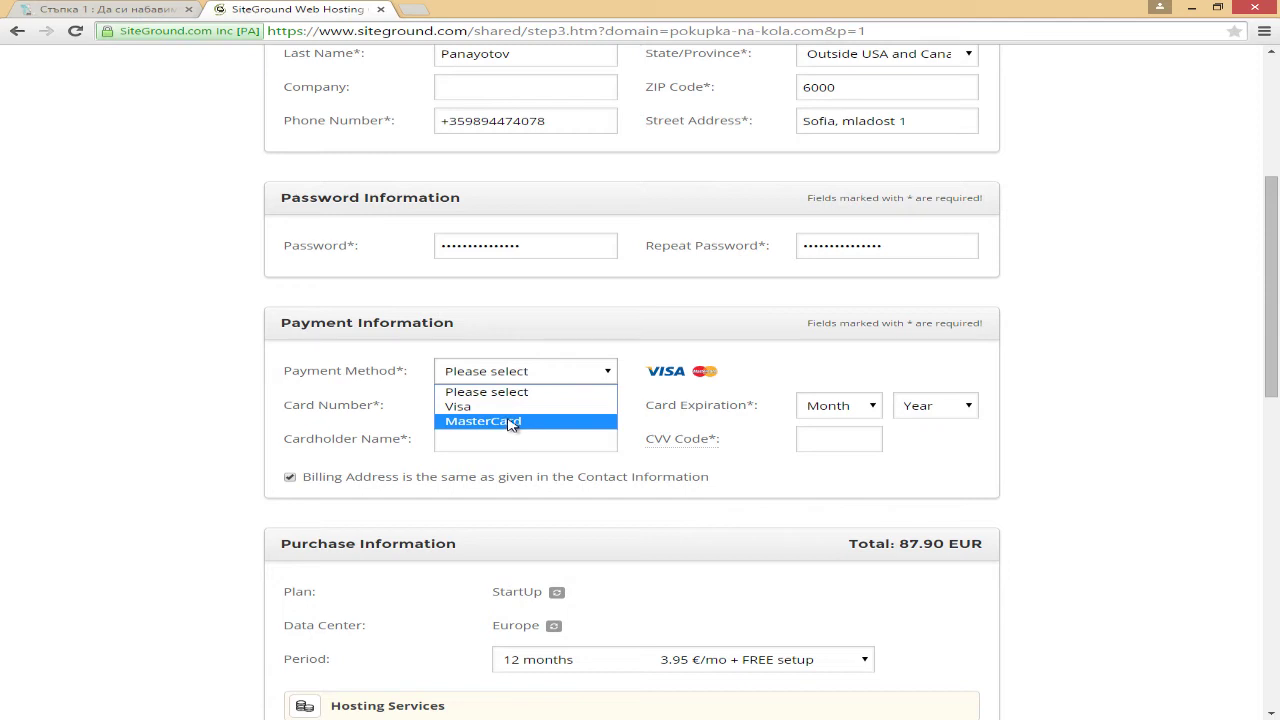
left_click(516, 408)
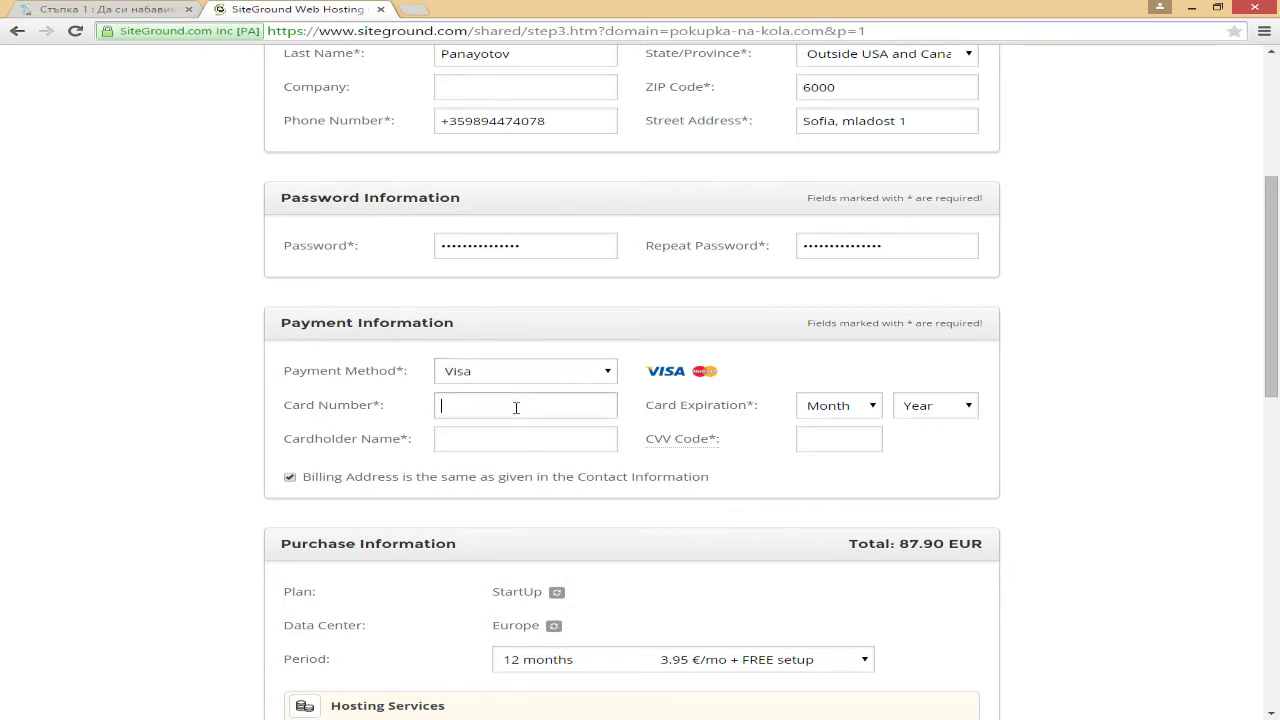
Step: Set the card expiry month to 09 and choose the expiry year
scroll(521, 402, "down", 2)
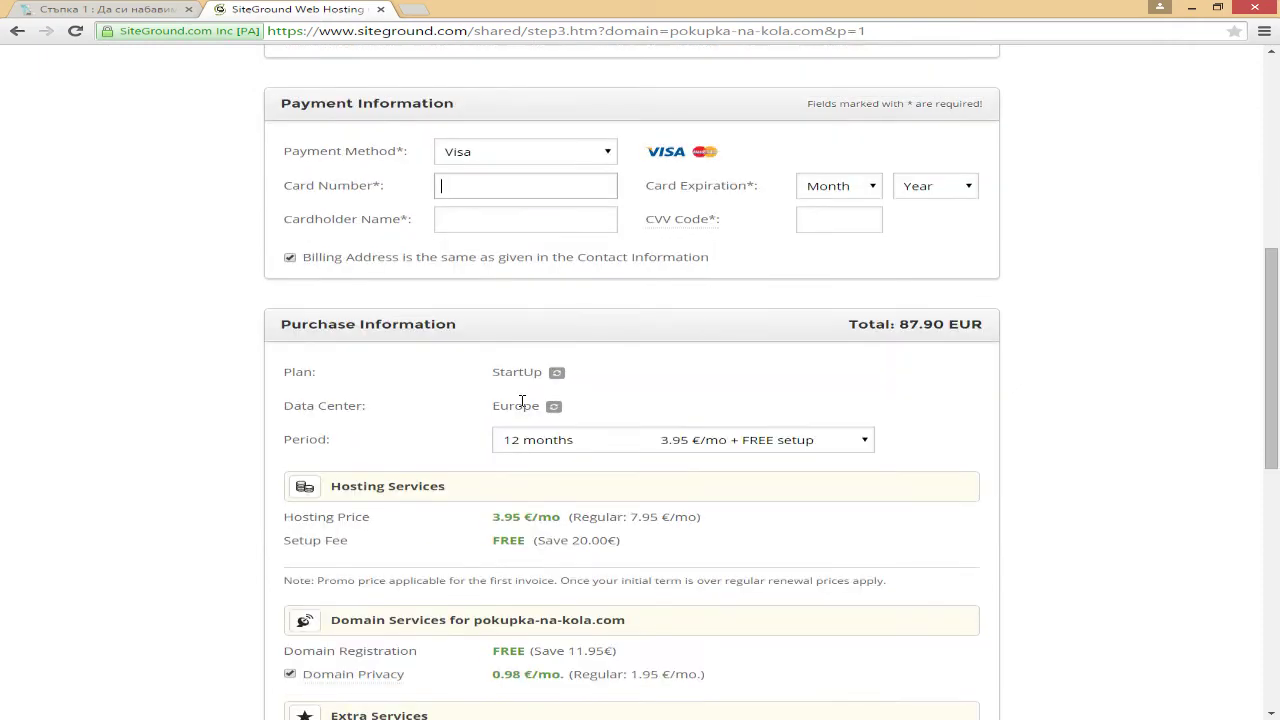
left_click_drag(1271, 436, 1271, 444)
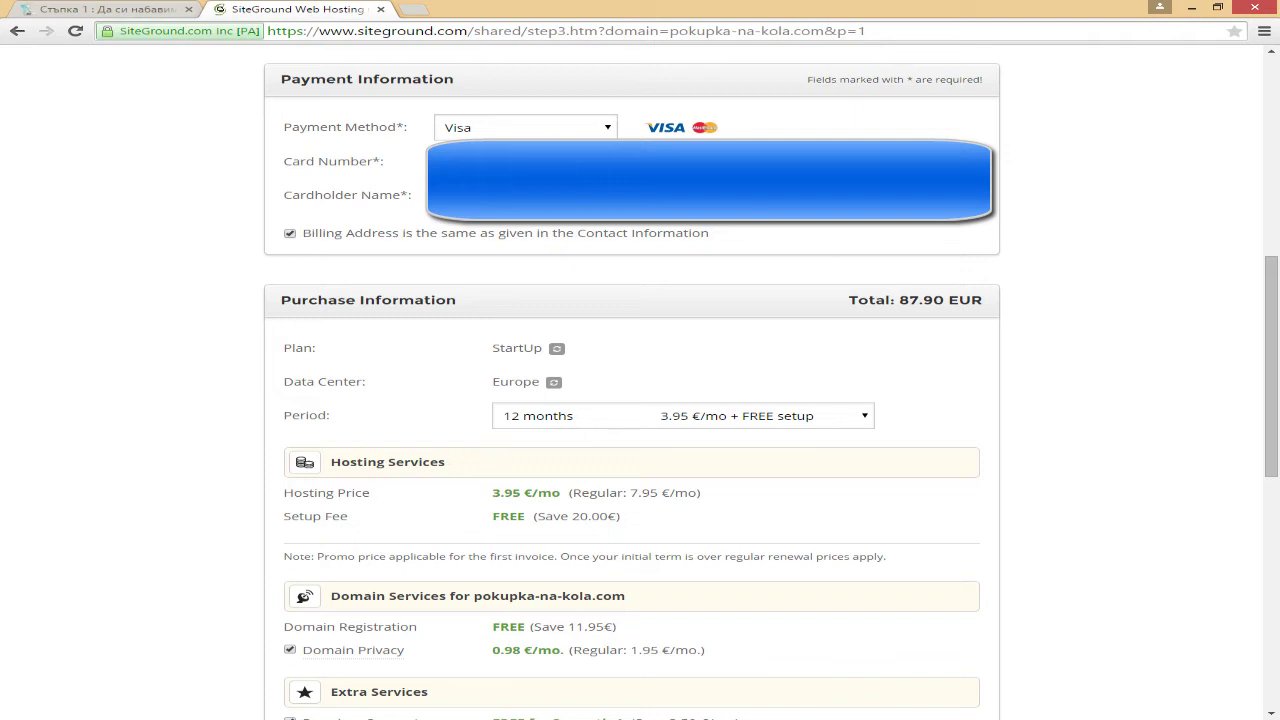
left_click(841, 162)
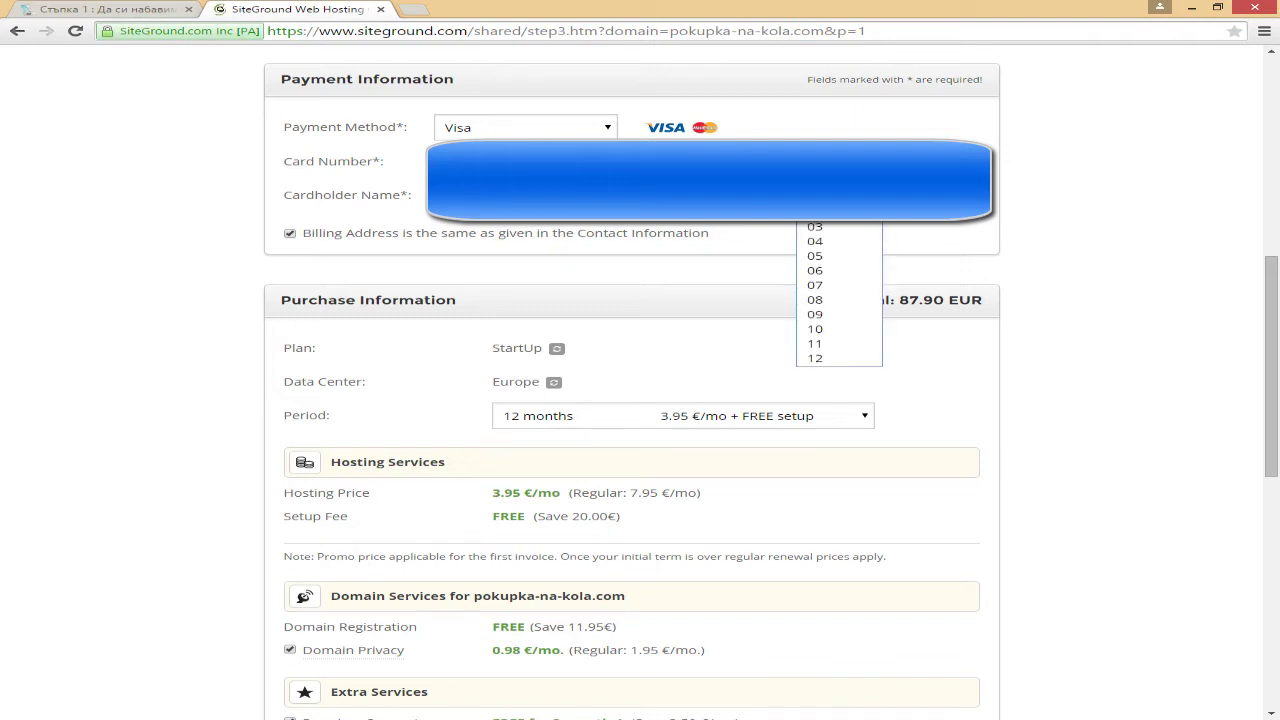
left_click(850, 316)
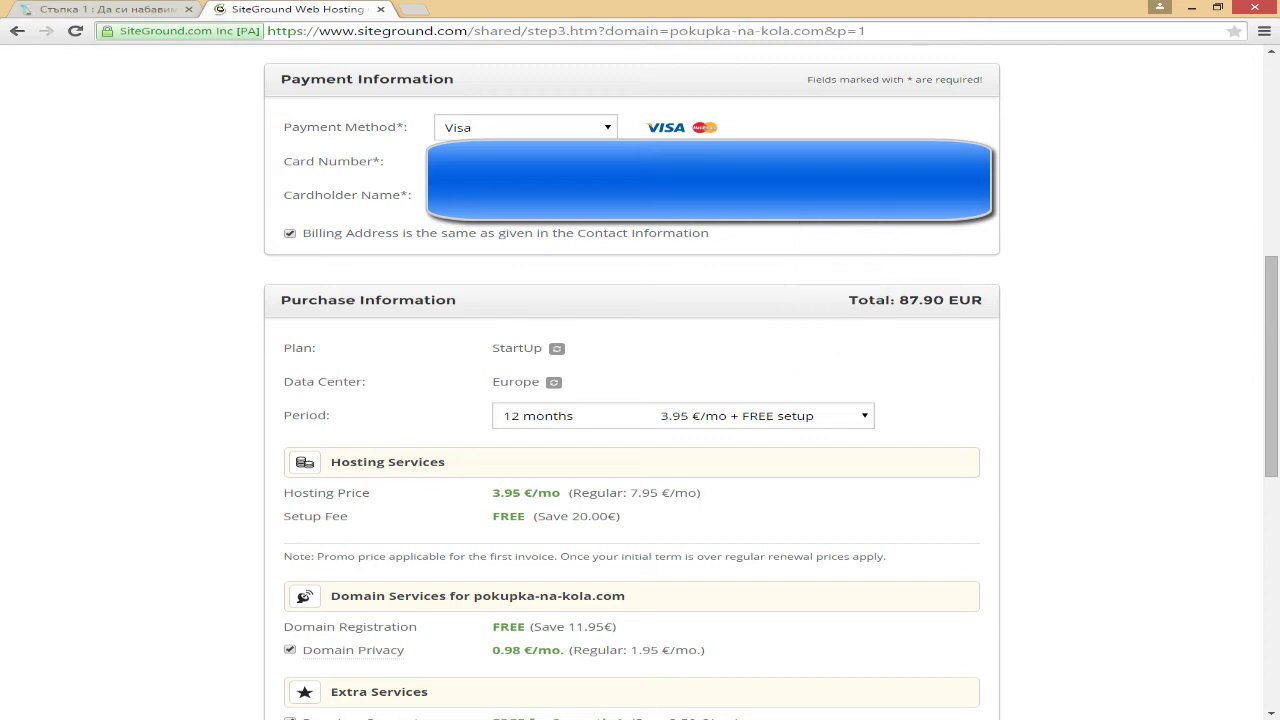
left_click(935, 162)
left_click(960, 241)
Step: Keep 12 months and remove Domain Privacy, Basic Backup, HackAlert and Premium Support
scroll(810, 147, "down", 3)
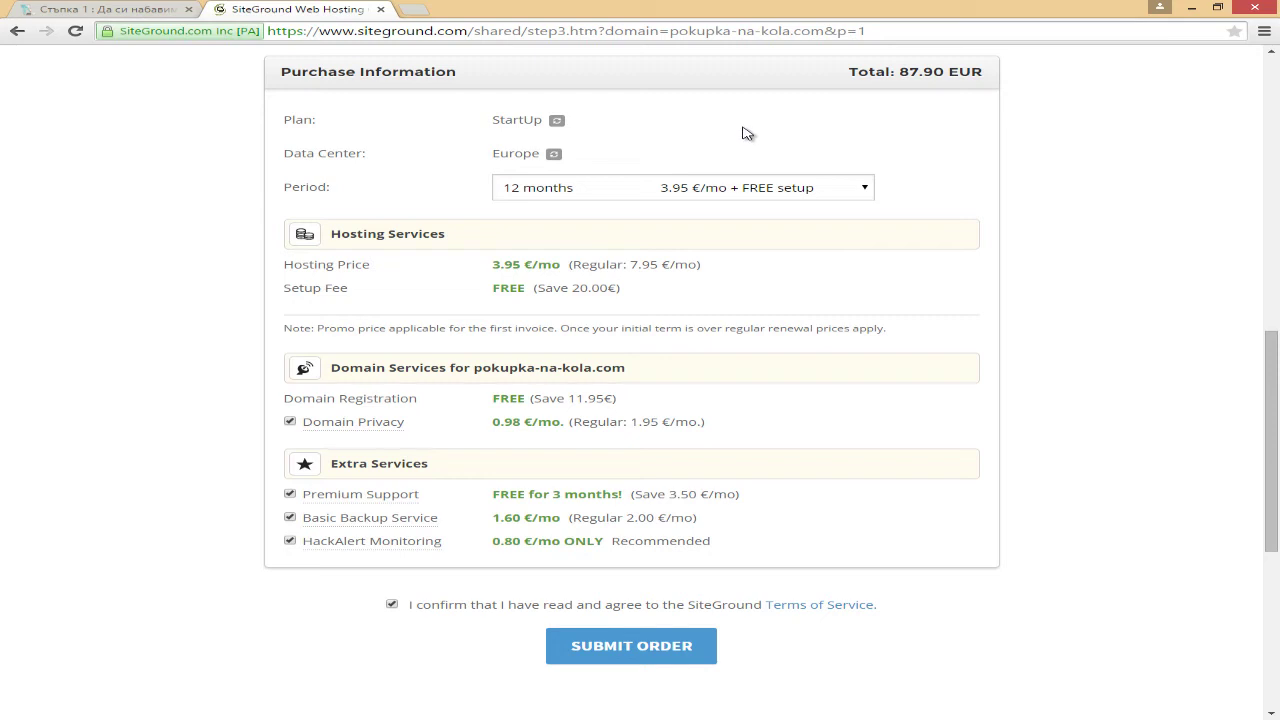
left_click(774, 199)
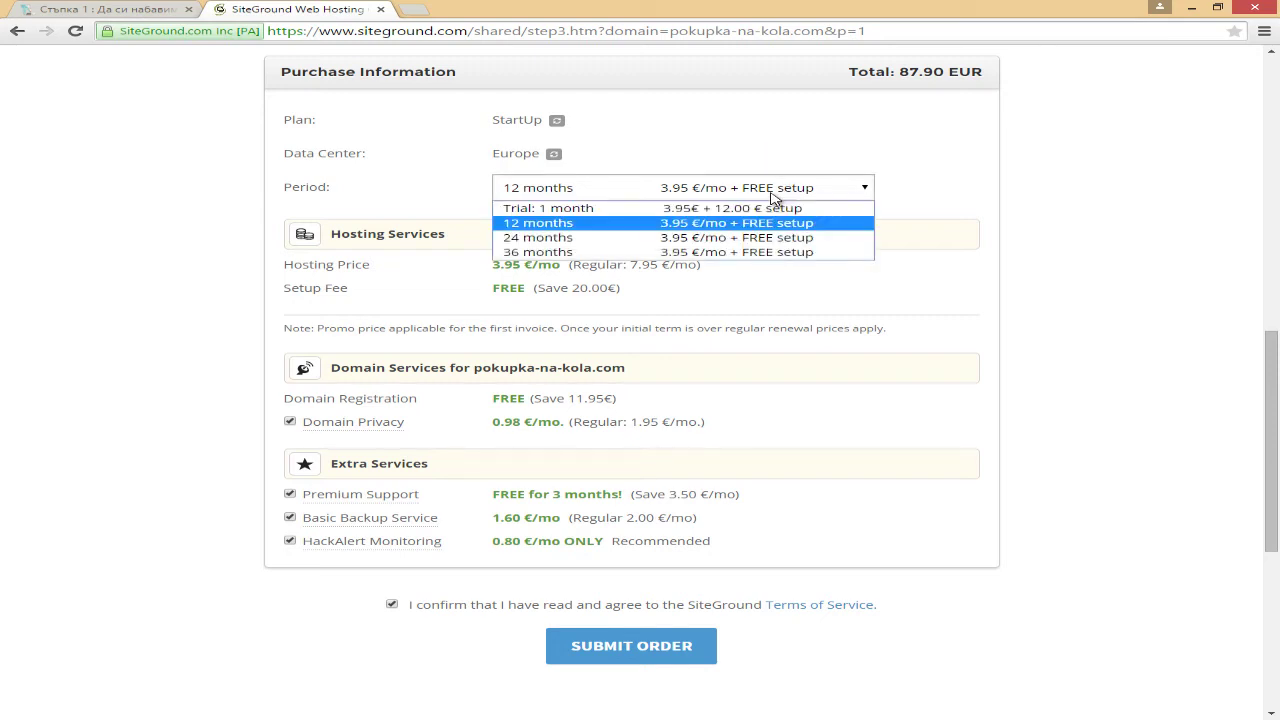
left_click(774, 199)
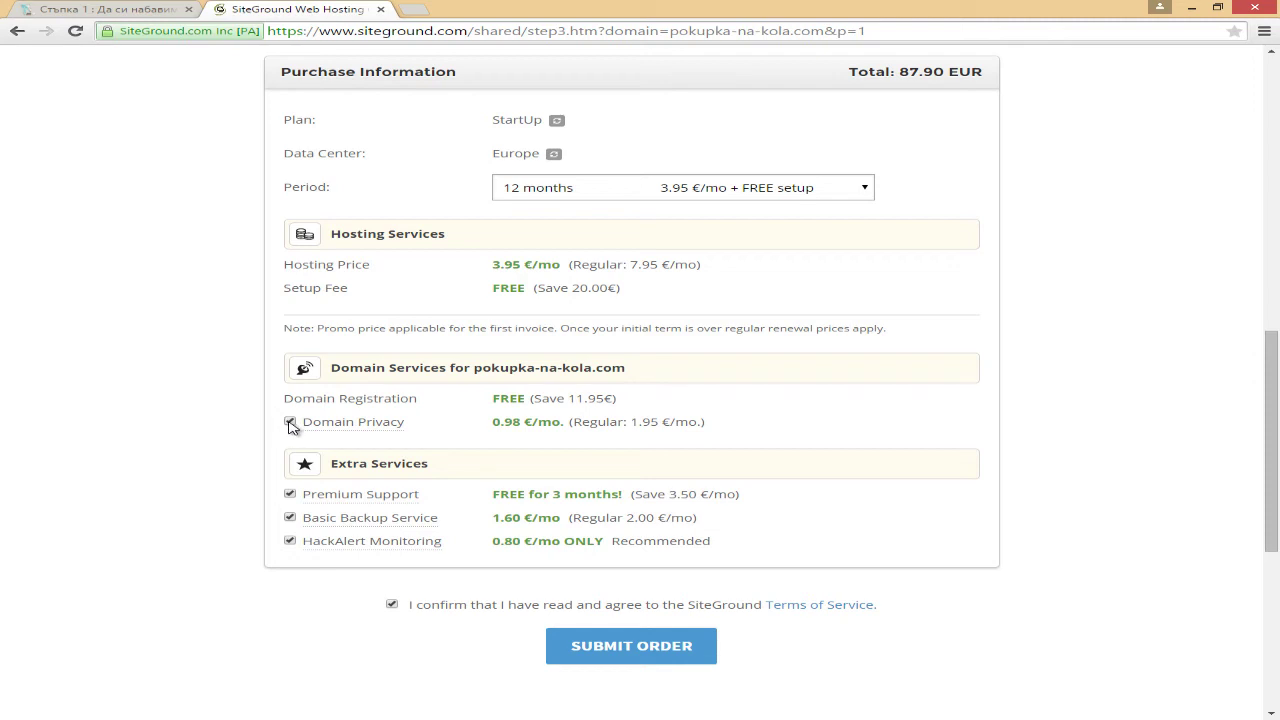
left_click(290, 422)
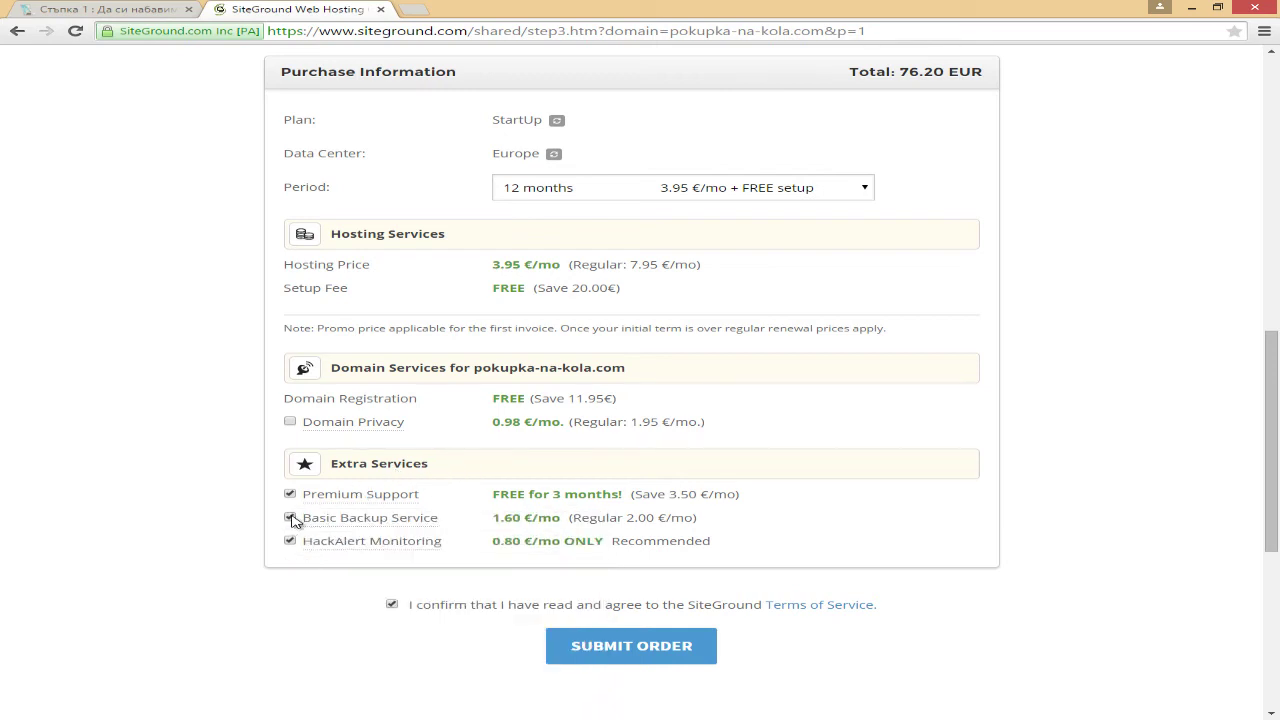
left_click(290, 518)
left_click(288, 542)
left_click(290, 494)
Step: Accept the Terms of Service and submit the 47.40 EUR order
left_click_drag(850, 80, 904, 75)
left_click(905, 75)
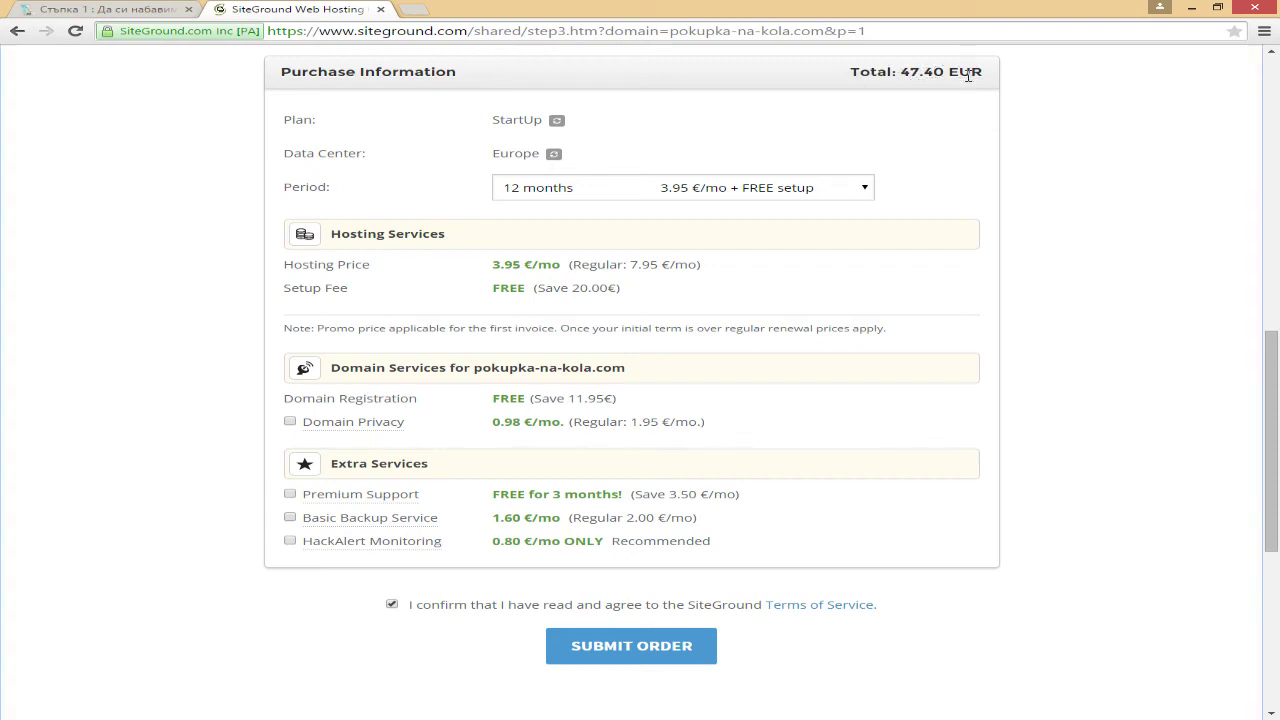
left_click(391, 604)
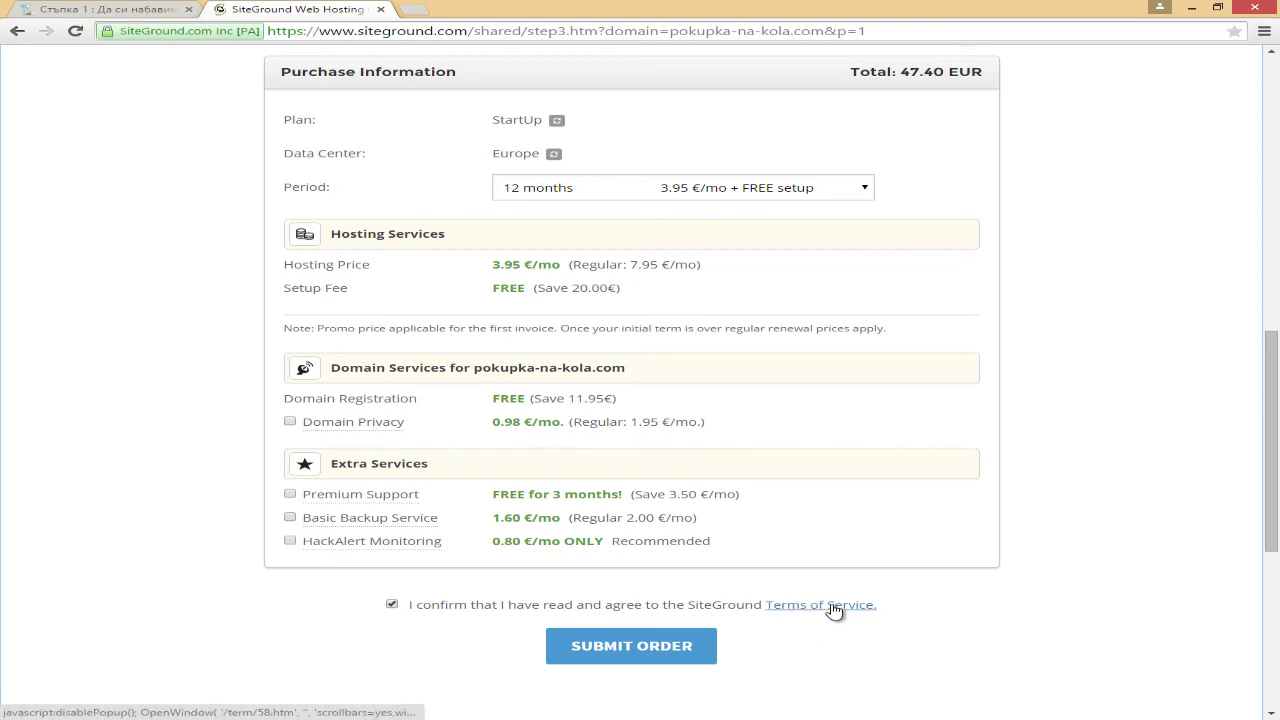
left_click(674, 652)
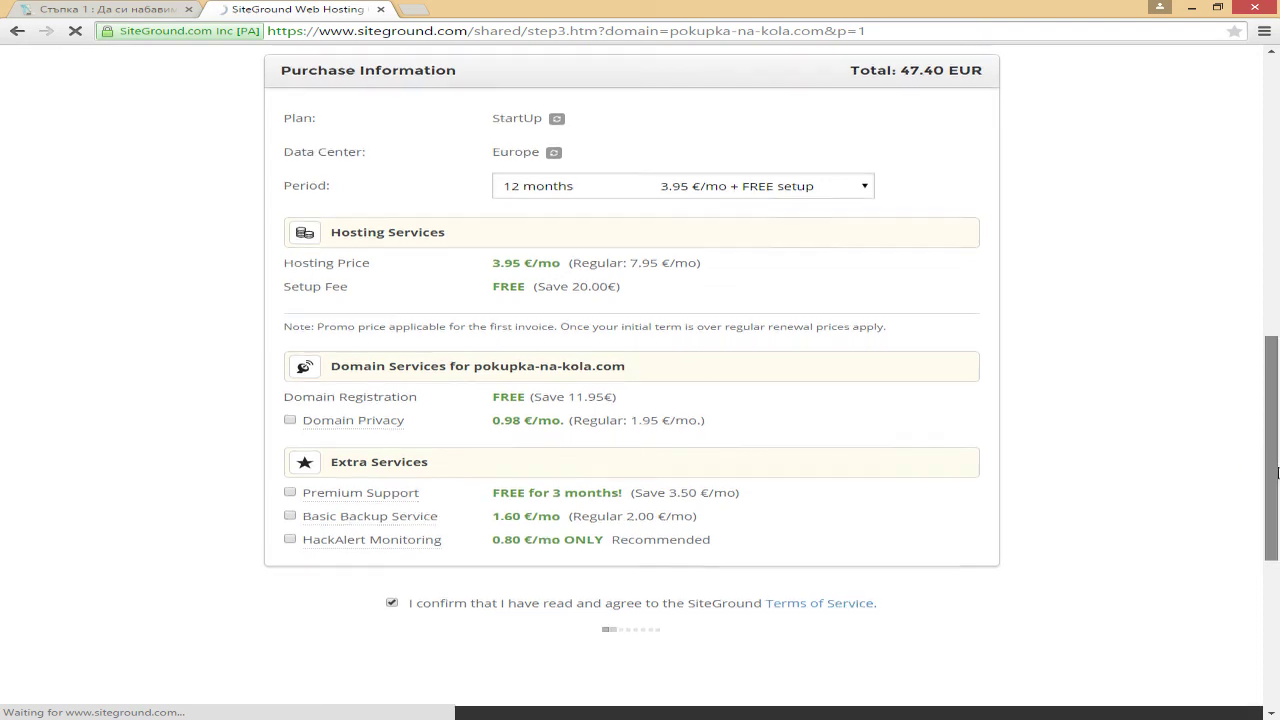
Step: Decline Chrome's password saving and wait for the account-created confirmation
scroll(1278, 468, "down", 1)
left_click_drag(1278, 468, 1278, 452)
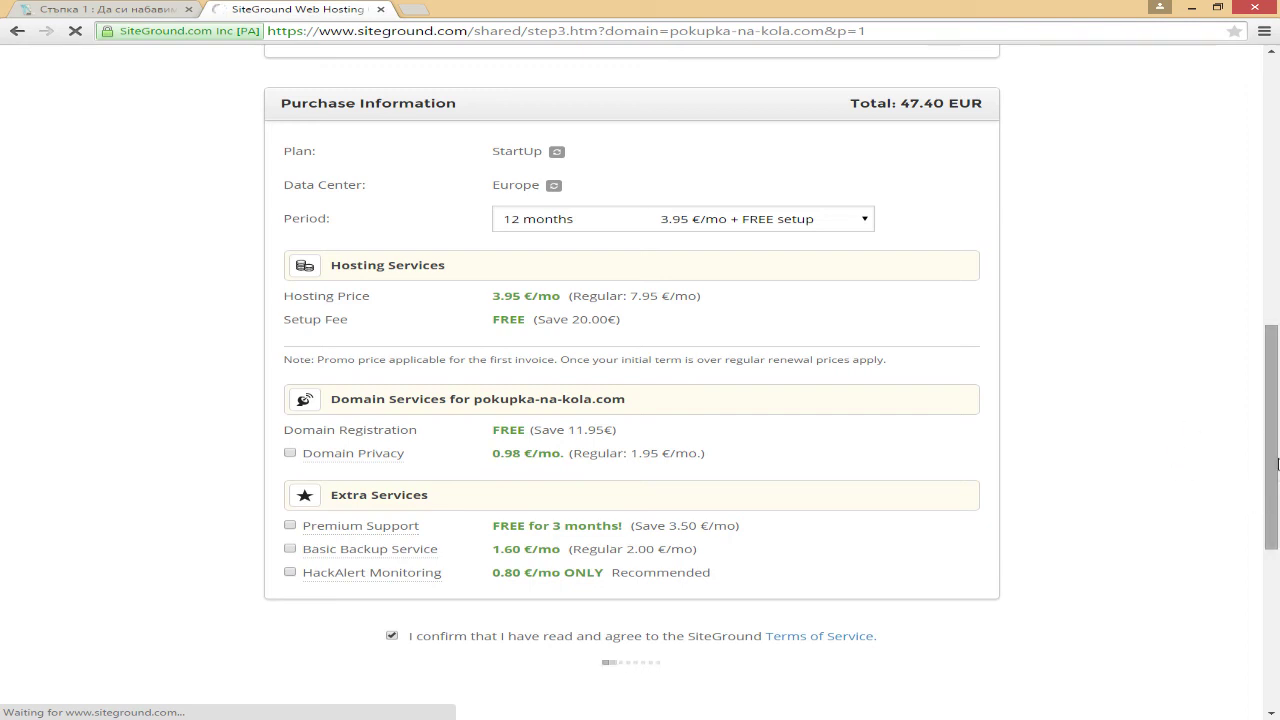
scroll(1277, 471, "down", 3)
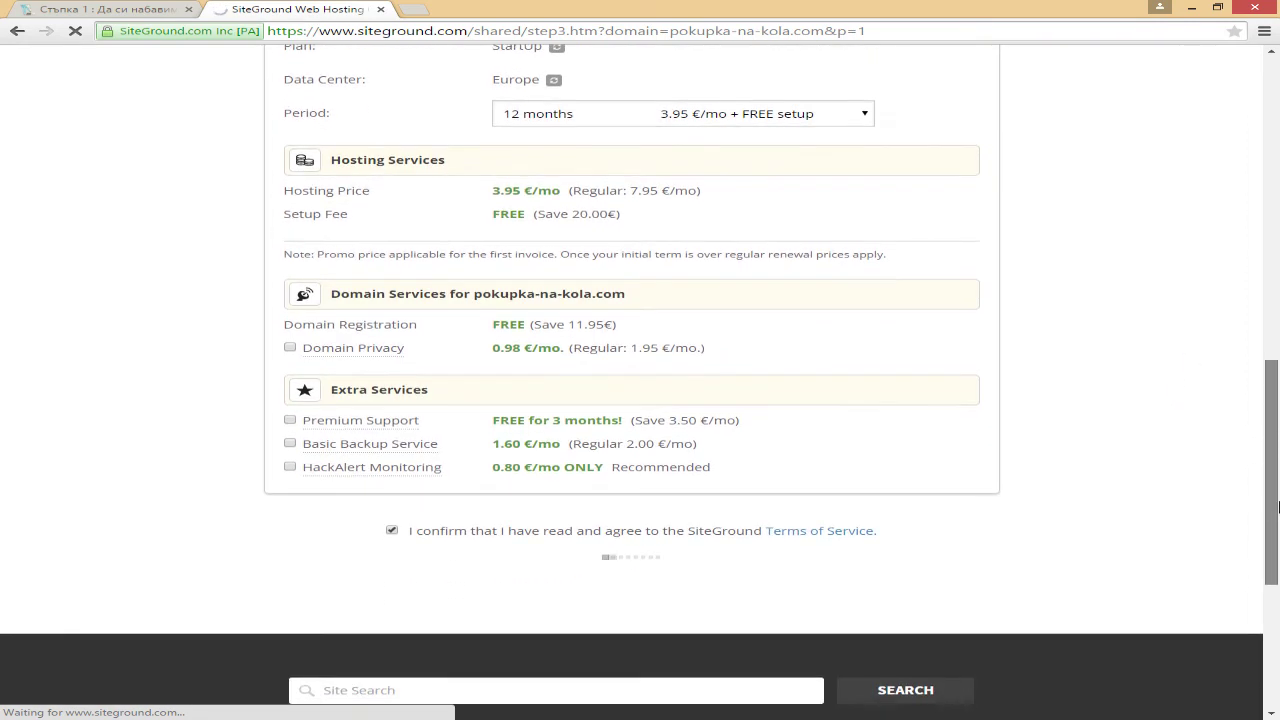
scroll(1277, 471, "up", 1)
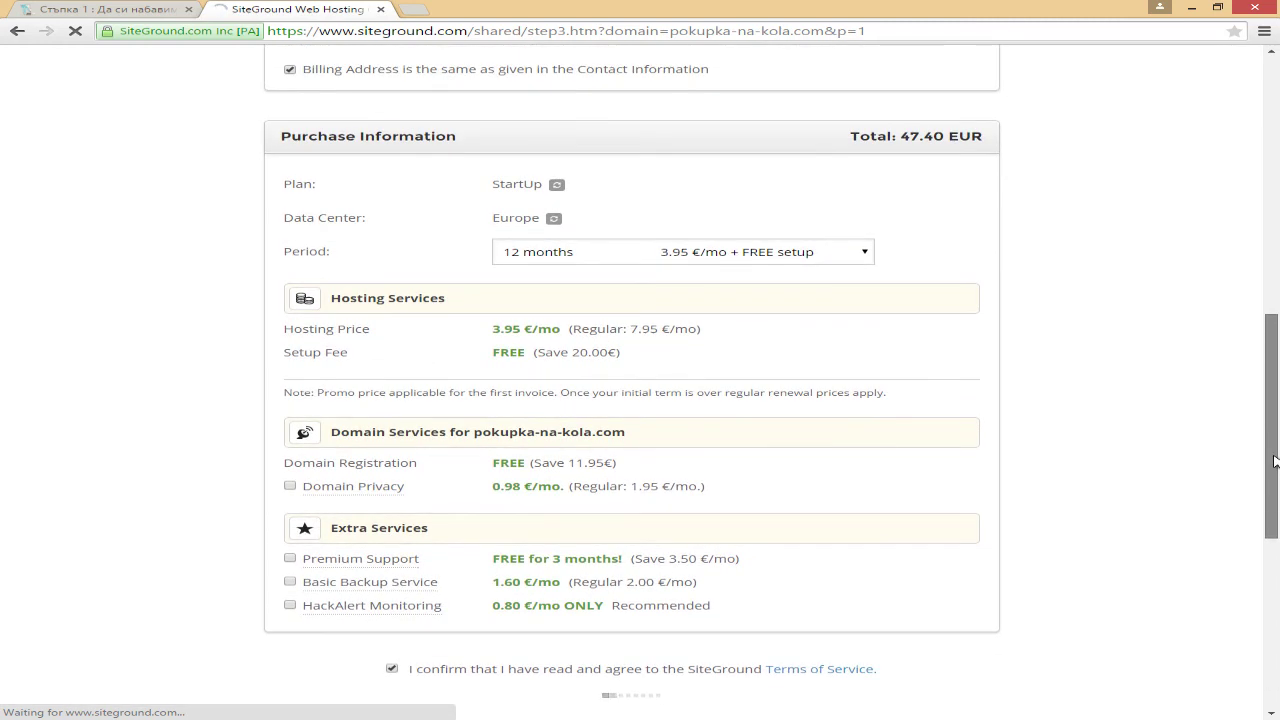
scroll(1277, 461, "down", 1)
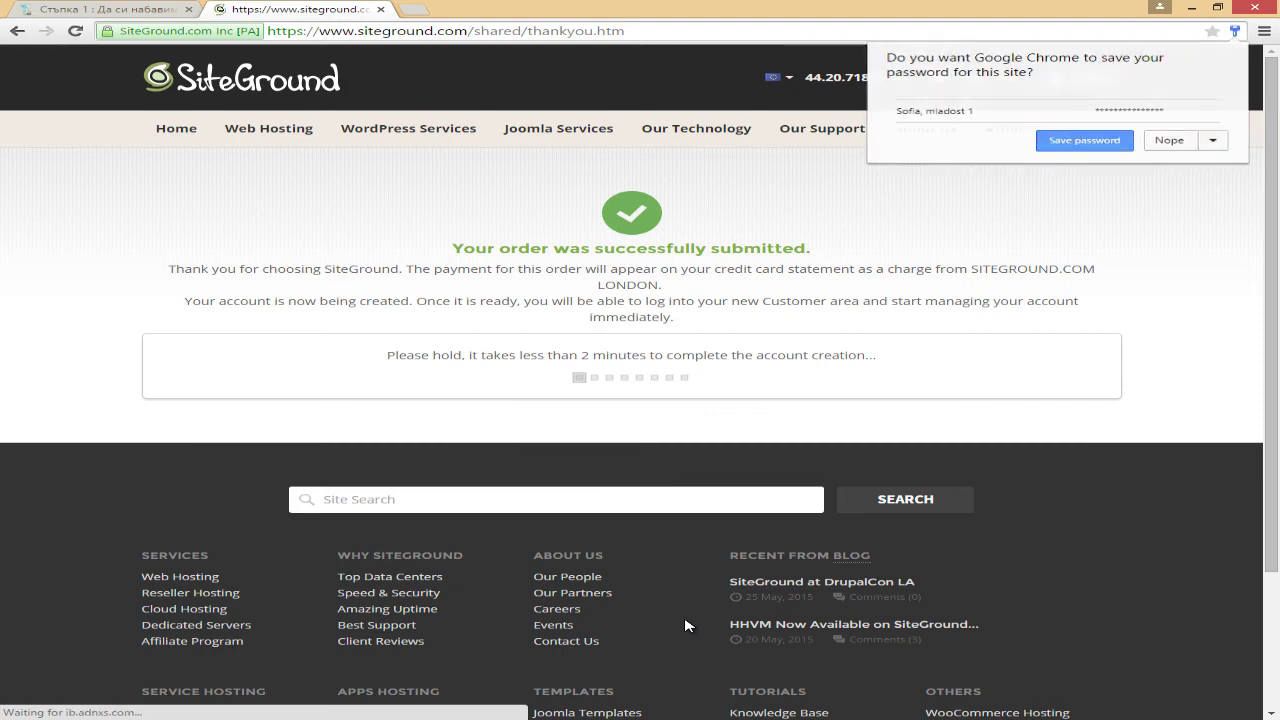
mouse_move(701, 152)
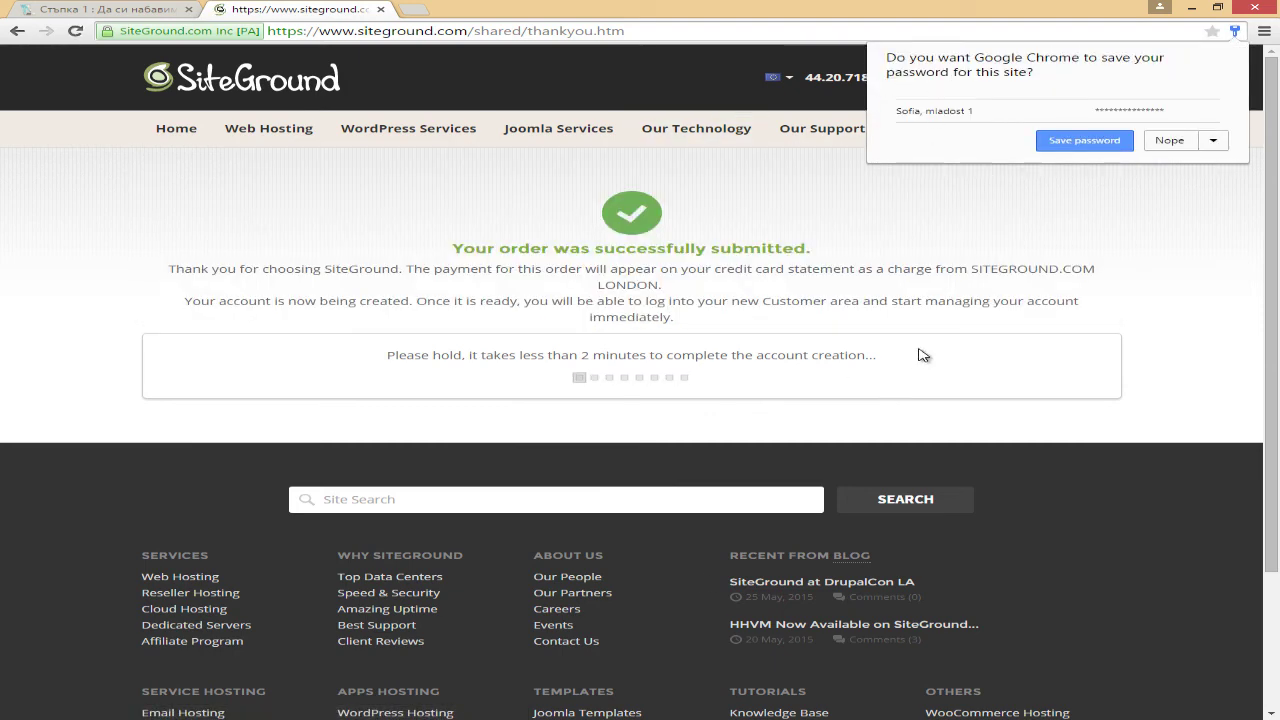
left_click(1170, 141)
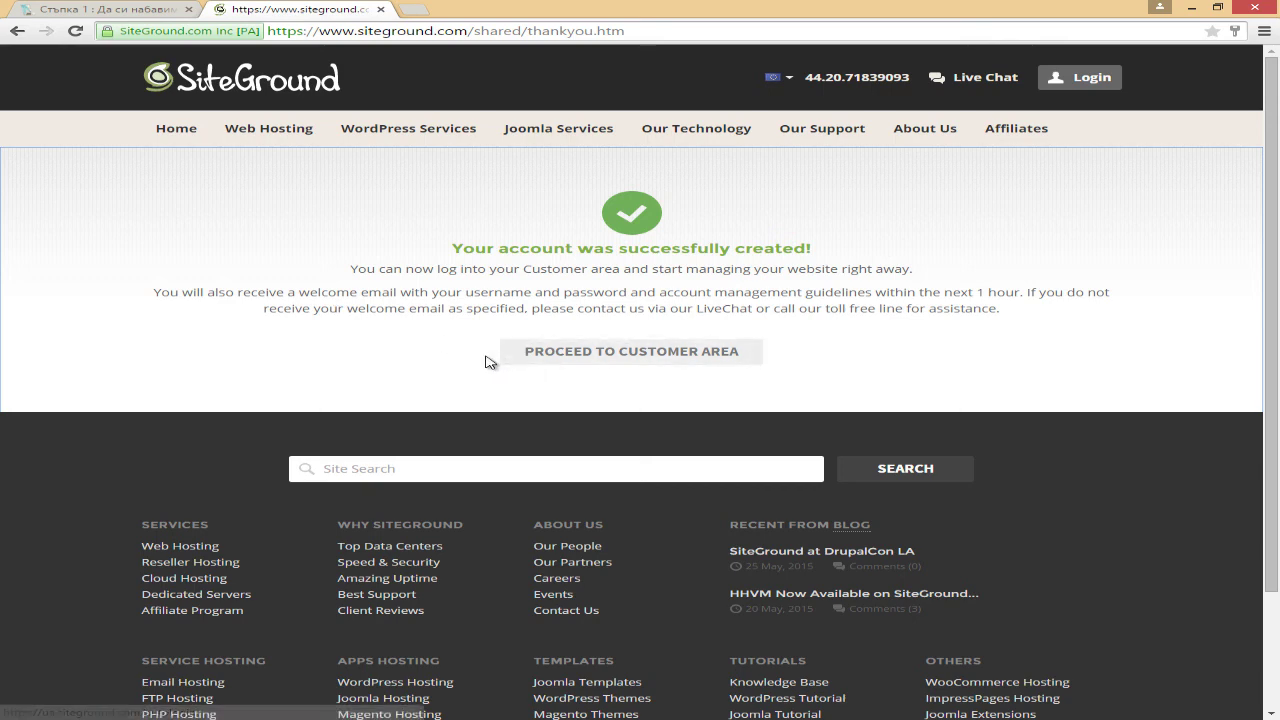
Step: Go to the customer area and choose 'Thanks, but I don't need help' in the Setup Wizard
double_click(558, 351)
left_click_drag(665, 365, 740, 361)
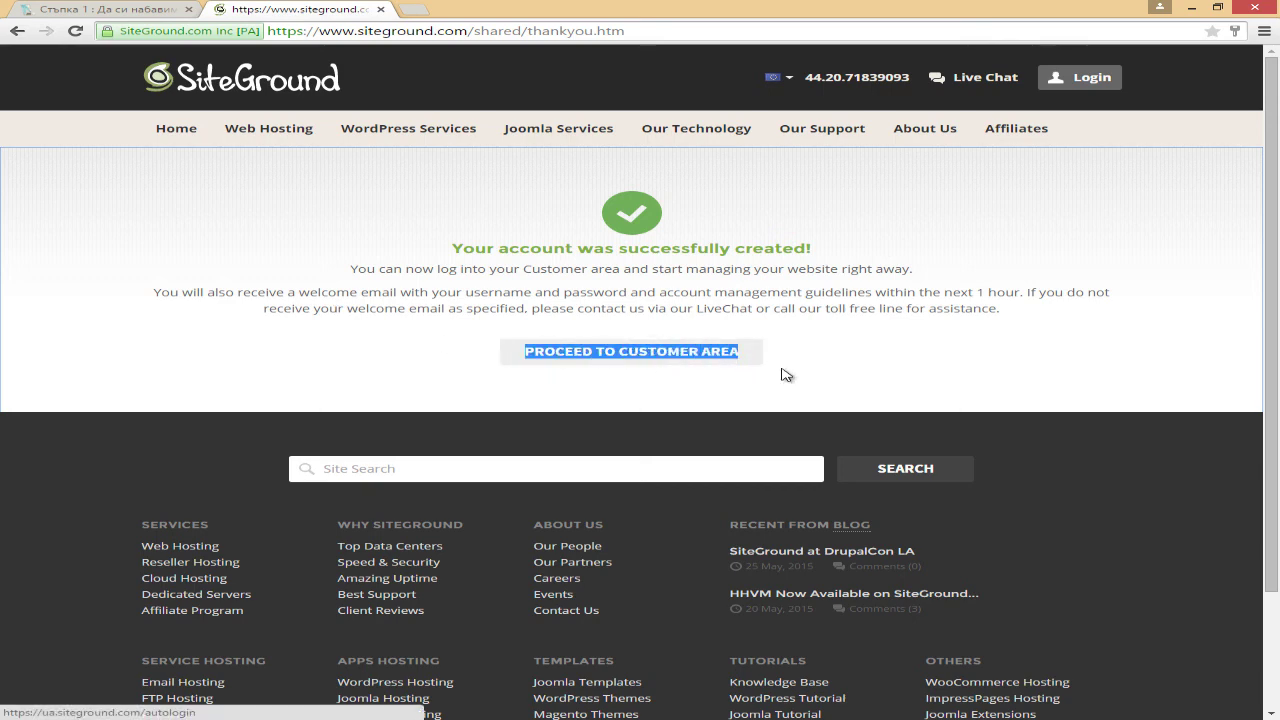
left_click(722, 355)
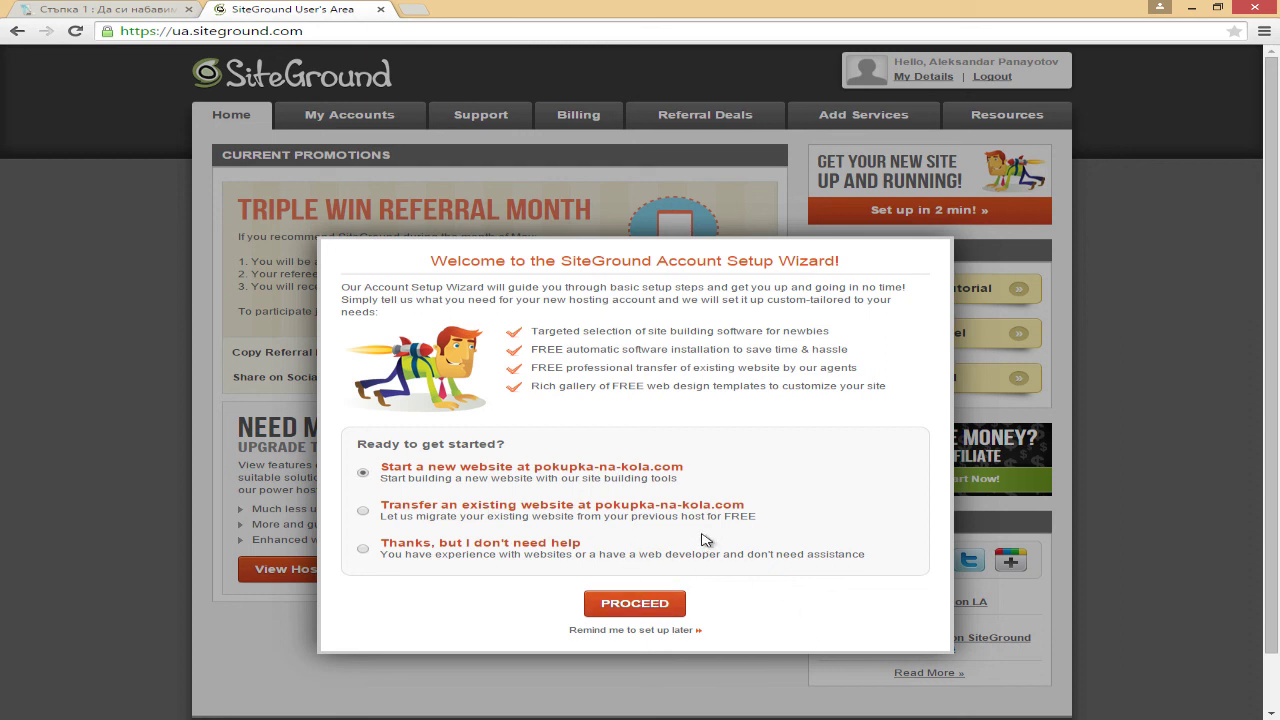
left_click(363, 549)
left_click(655, 605)
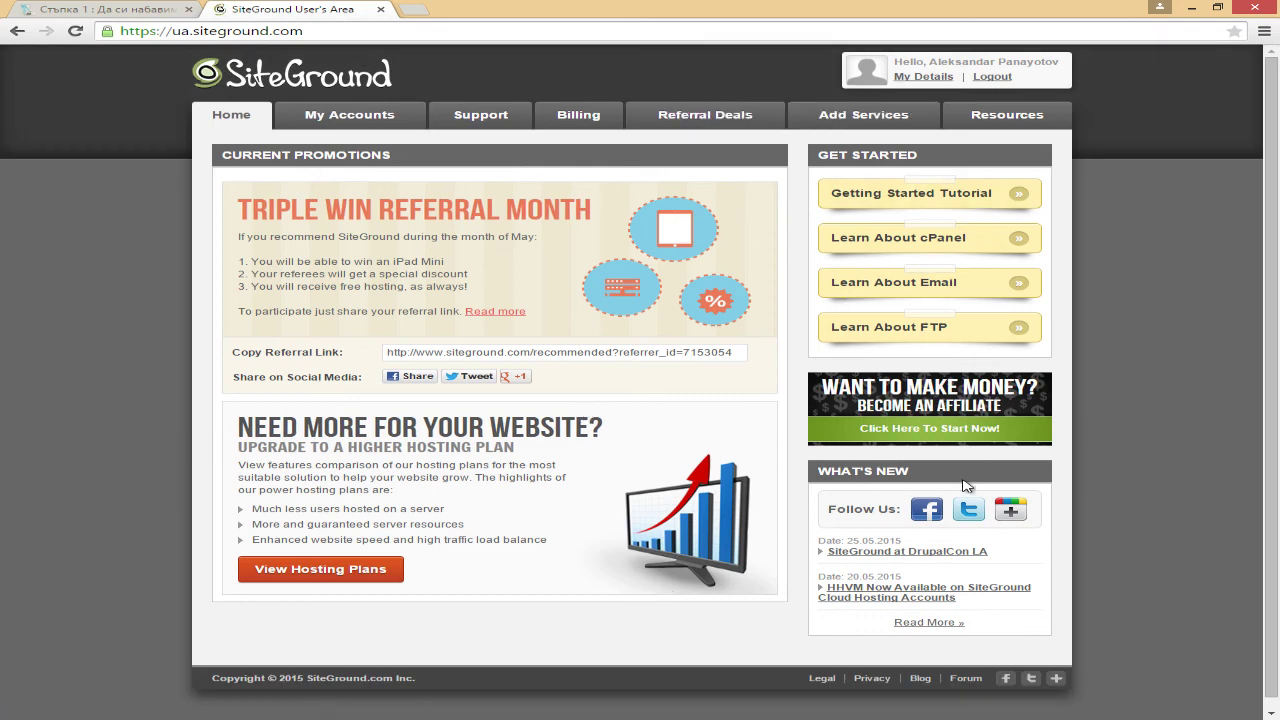
scroll(1272, 552, "down", 1)
scroll(1278, 545, "up", 1)
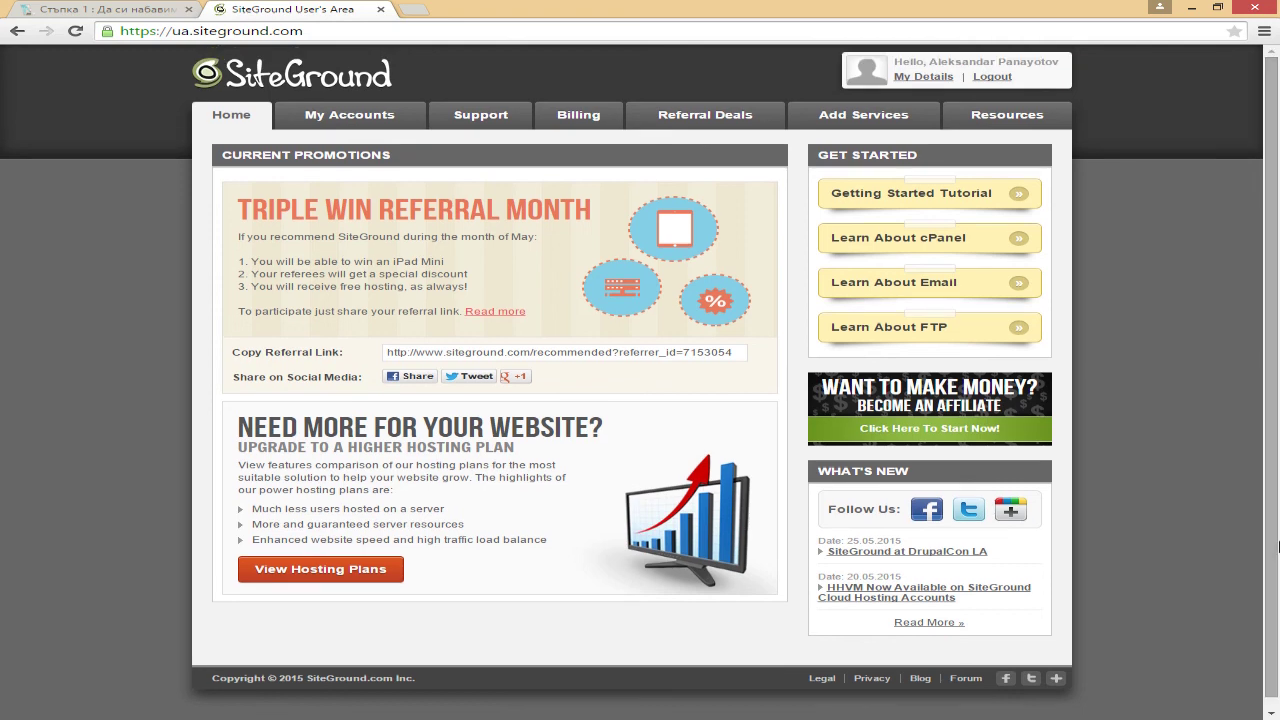